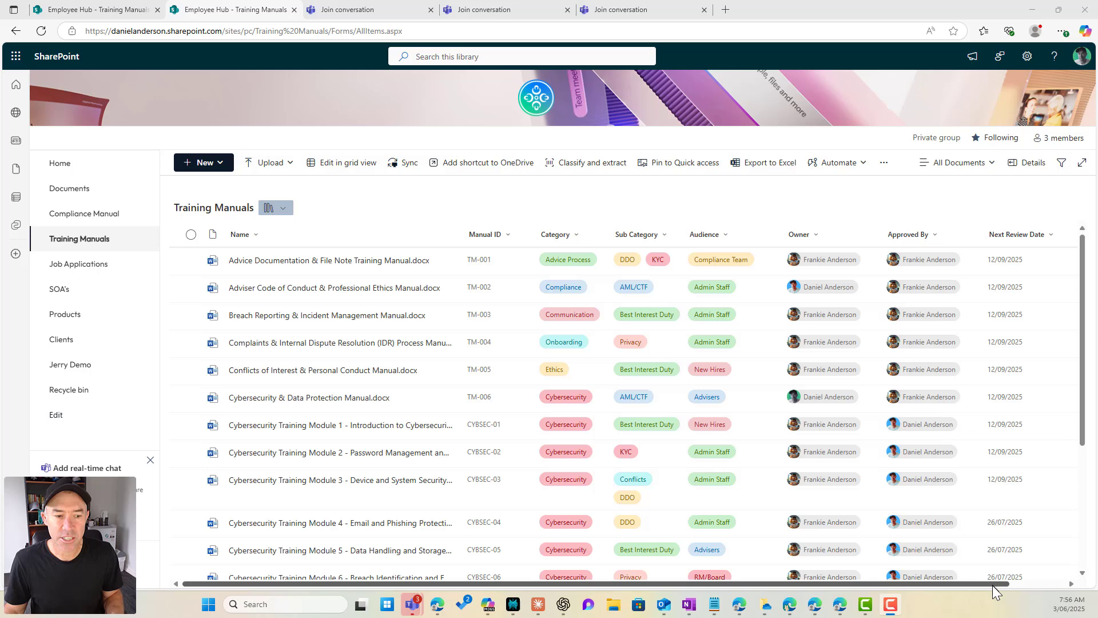
# Step: Create a blank document library named Policies from the Home page
pyautogui.moveTo(993, 584); pyautogui.dragTo(1050, 579)
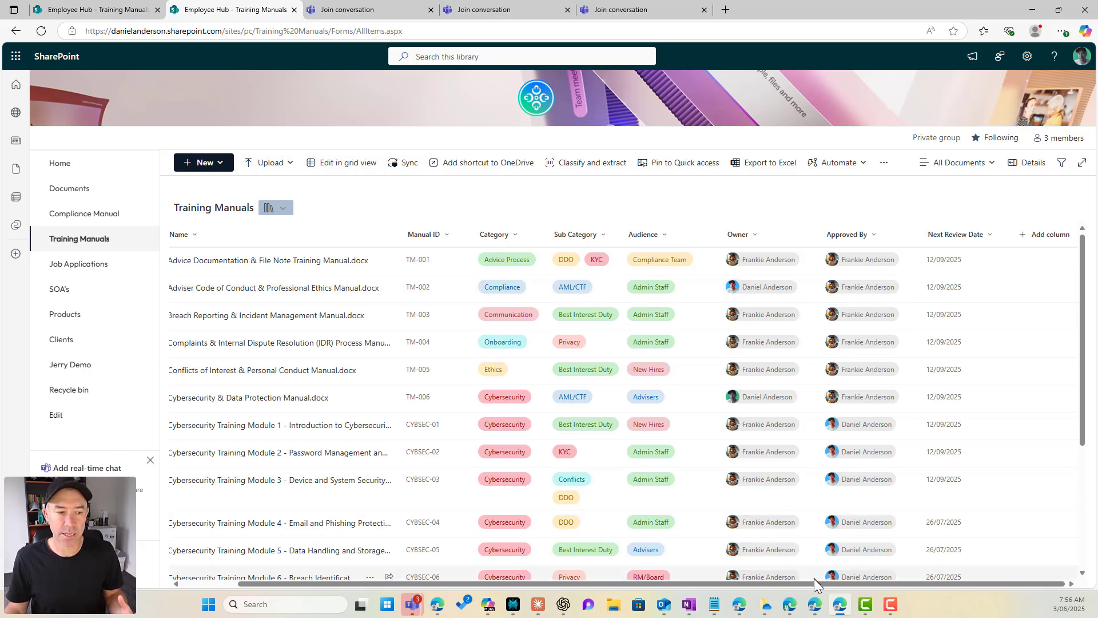
pyautogui.moveTo(815, 583); pyautogui.dragTo(747, 578)
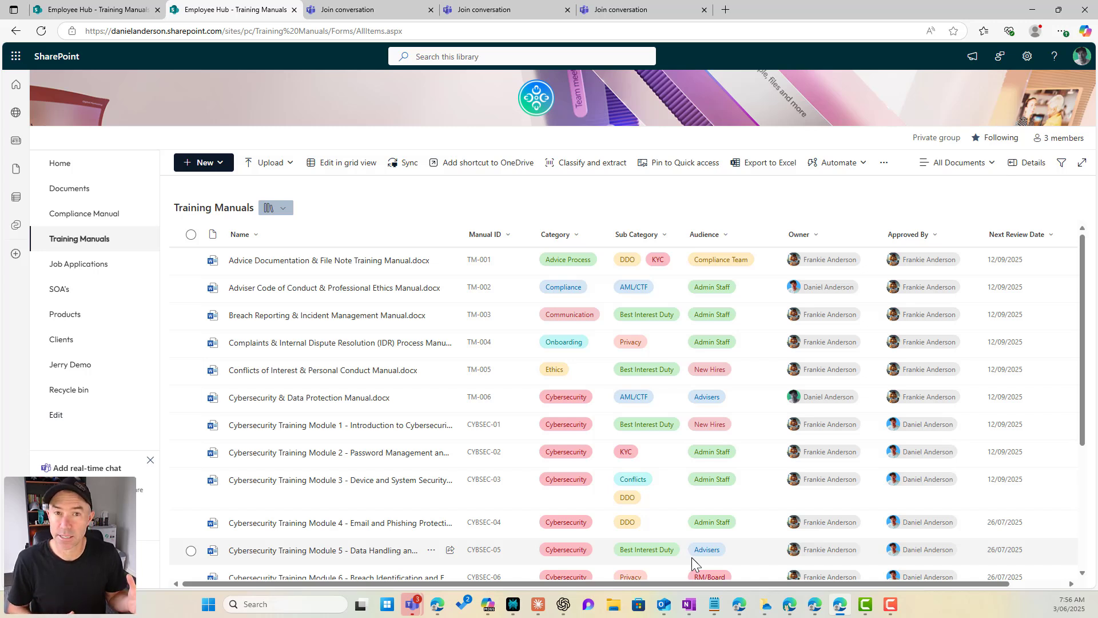
pyautogui.click(114, 173)
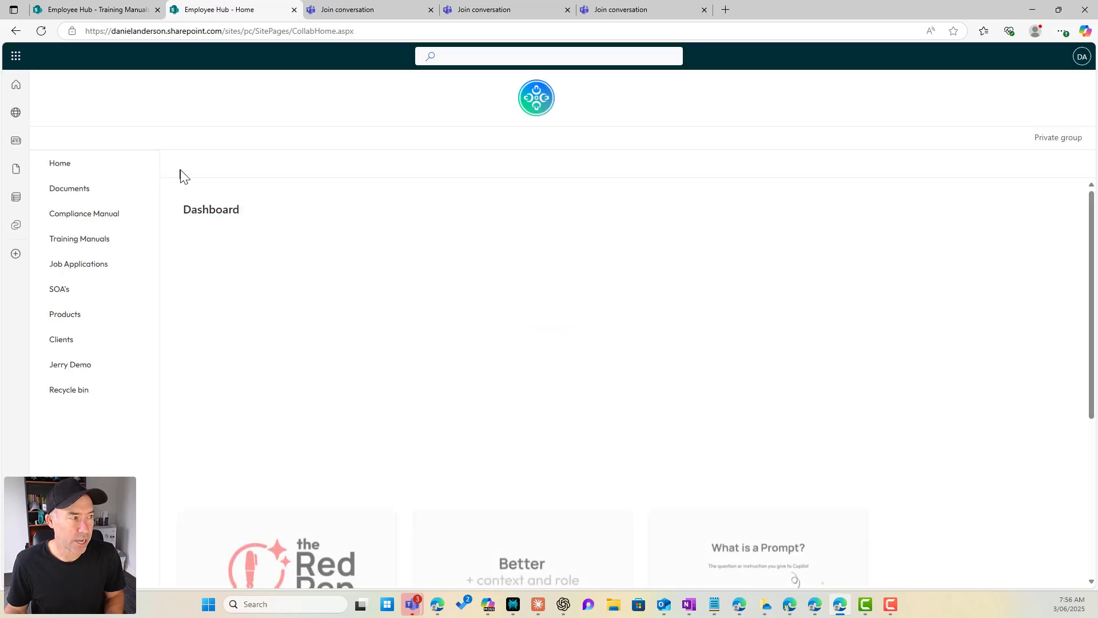
pyautogui.click(199, 171)
pyautogui.click(209, 230)
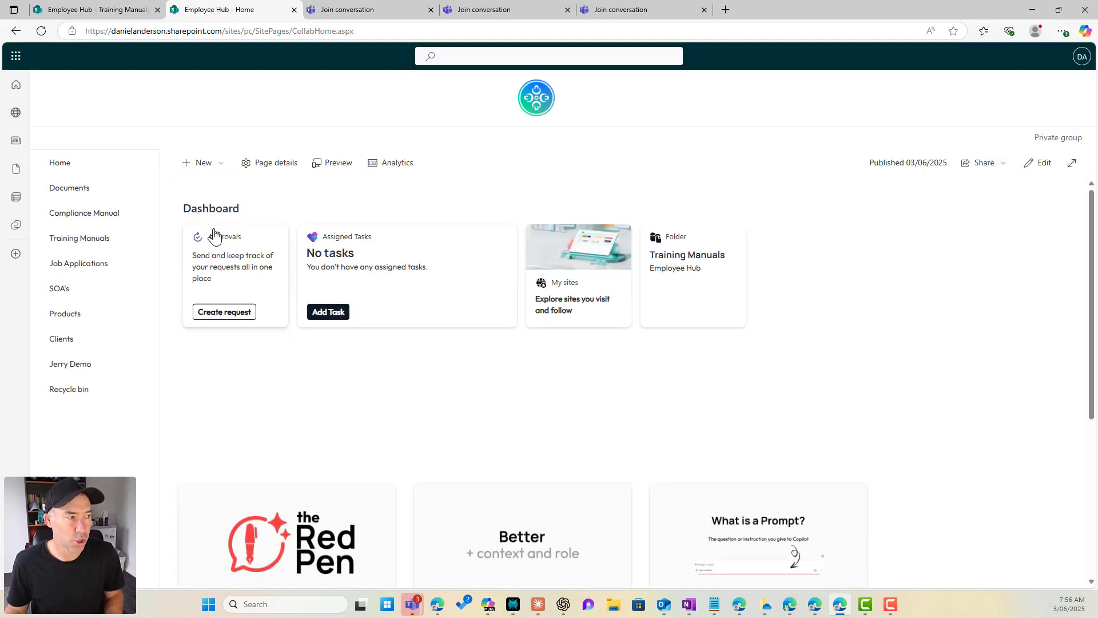
pyautogui.click(260, 177)
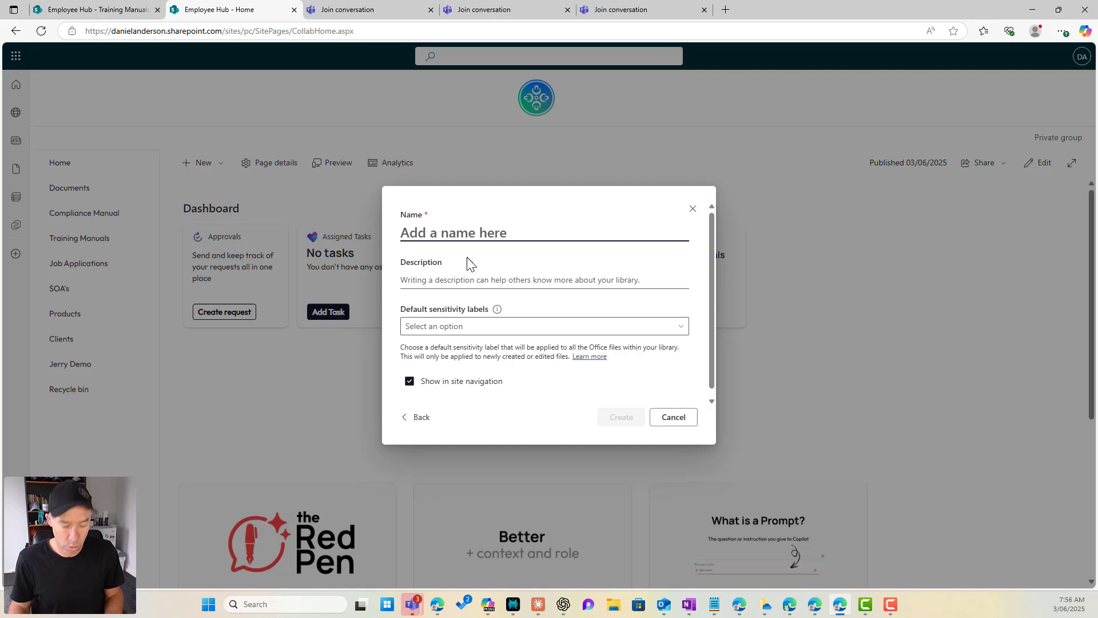
pyautogui.write('Policies')
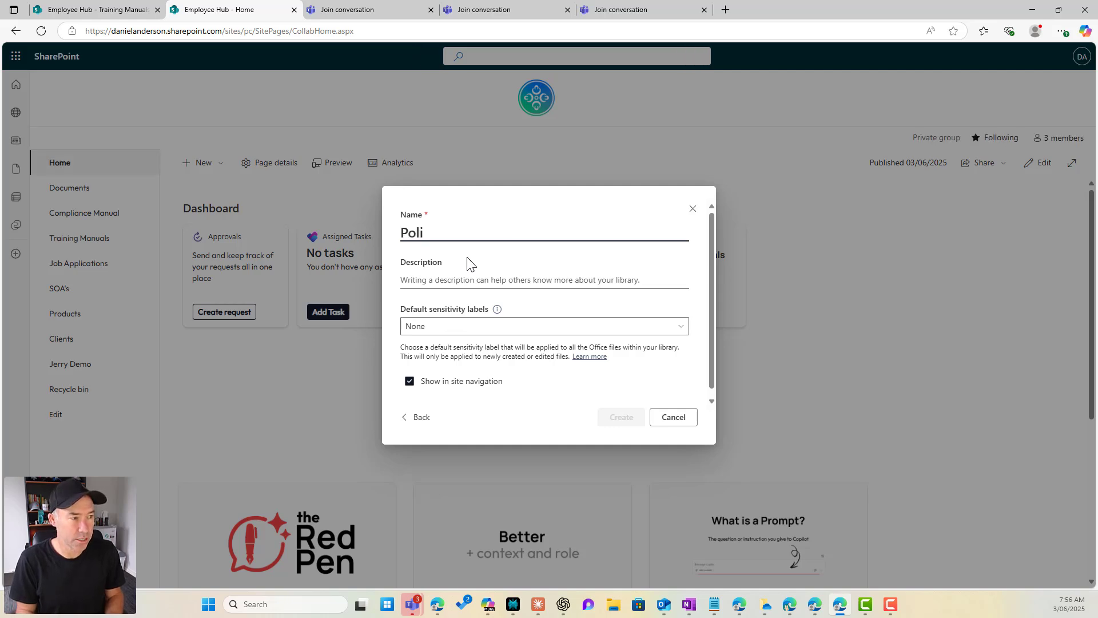
pyautogui.click(618, 419)
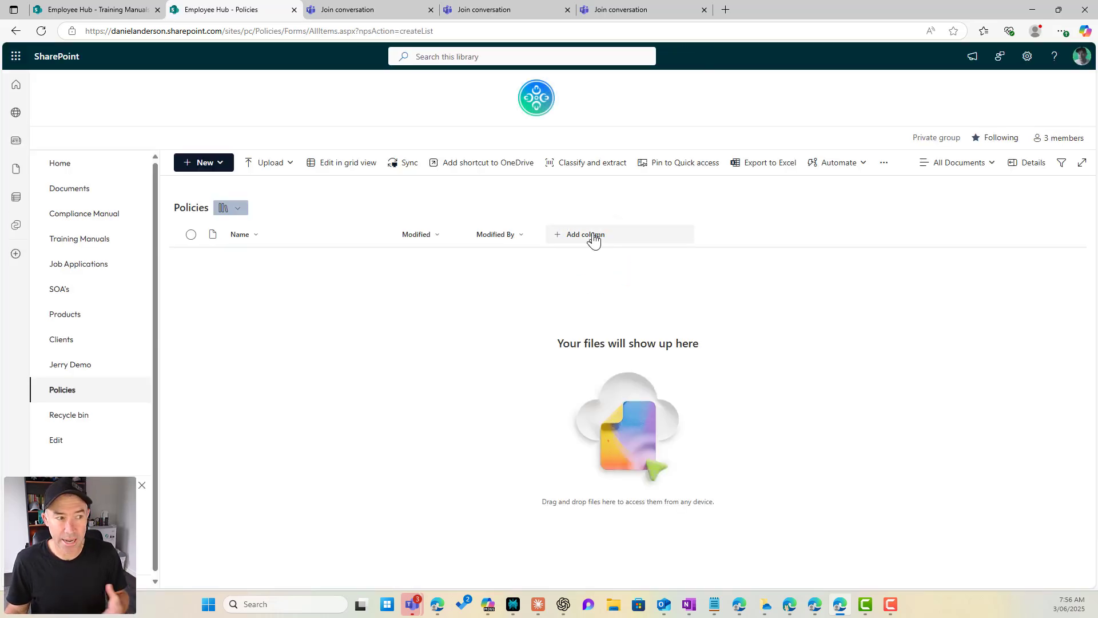
# Step: Reopen the new Policies library from the left navigation
pyautogui.click(594, 239)
pyautogui.click(594, 239)
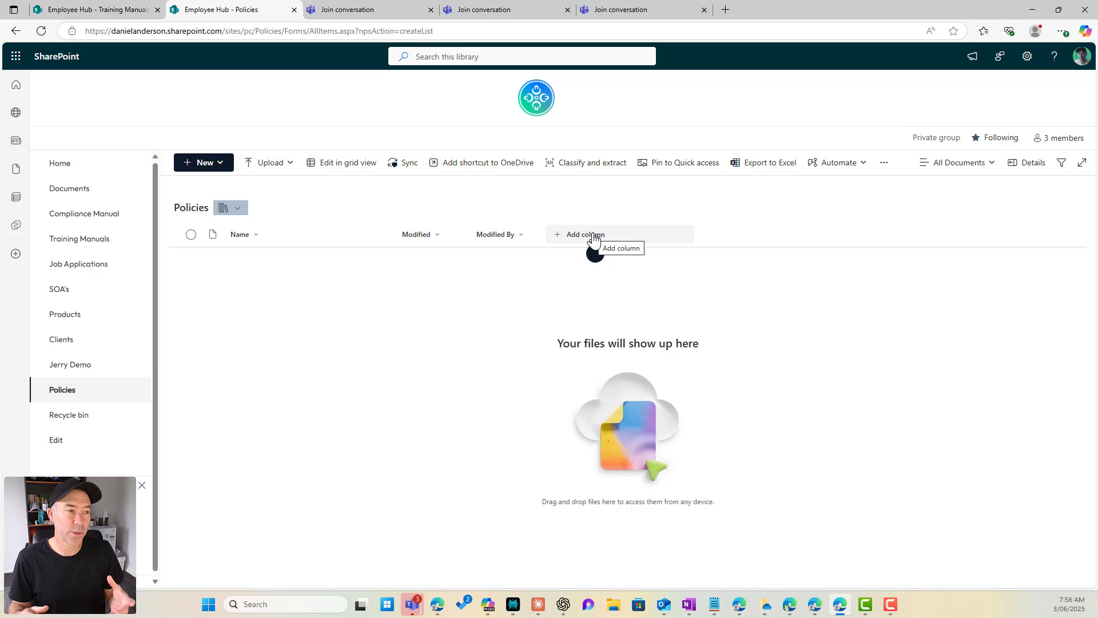
pyautogui.click(593, 239)
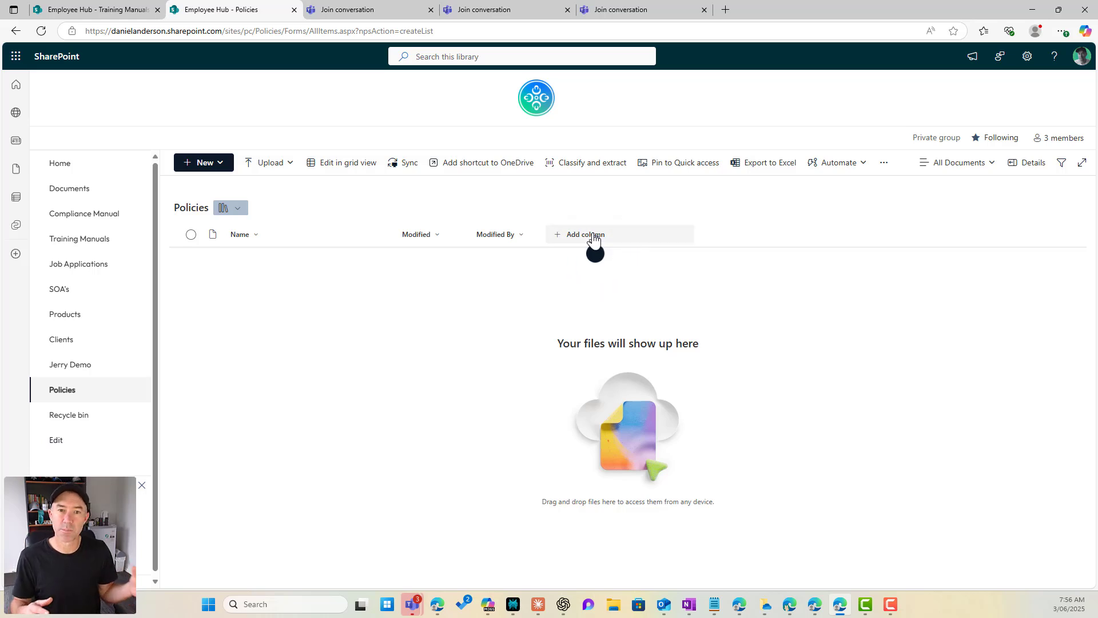
pyautogui.click(594, 239)
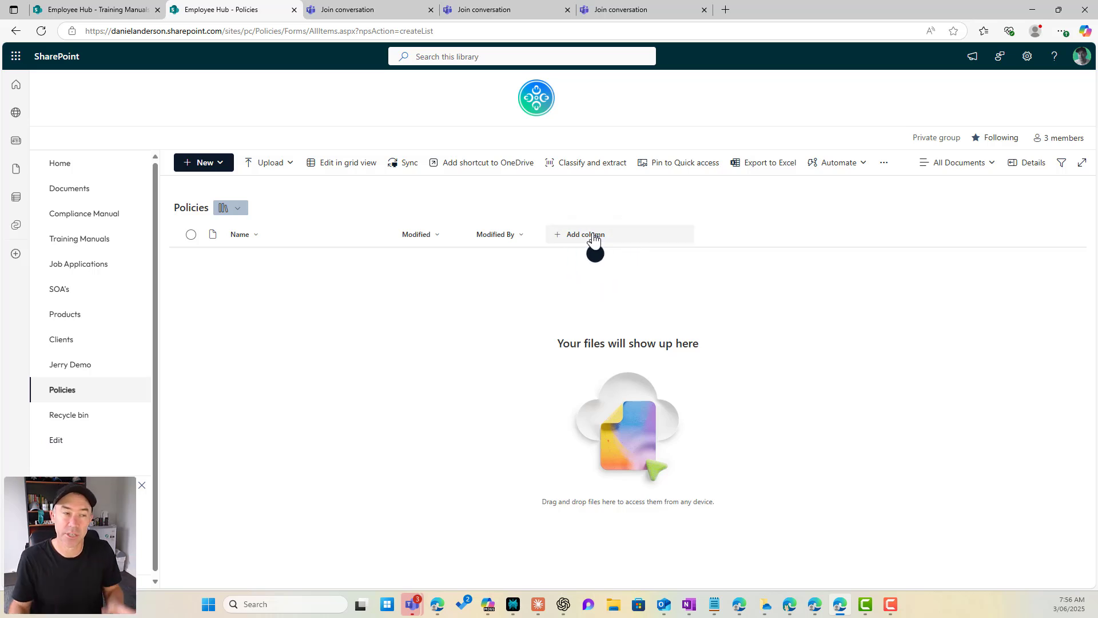
pyautogui.click(102, 241)
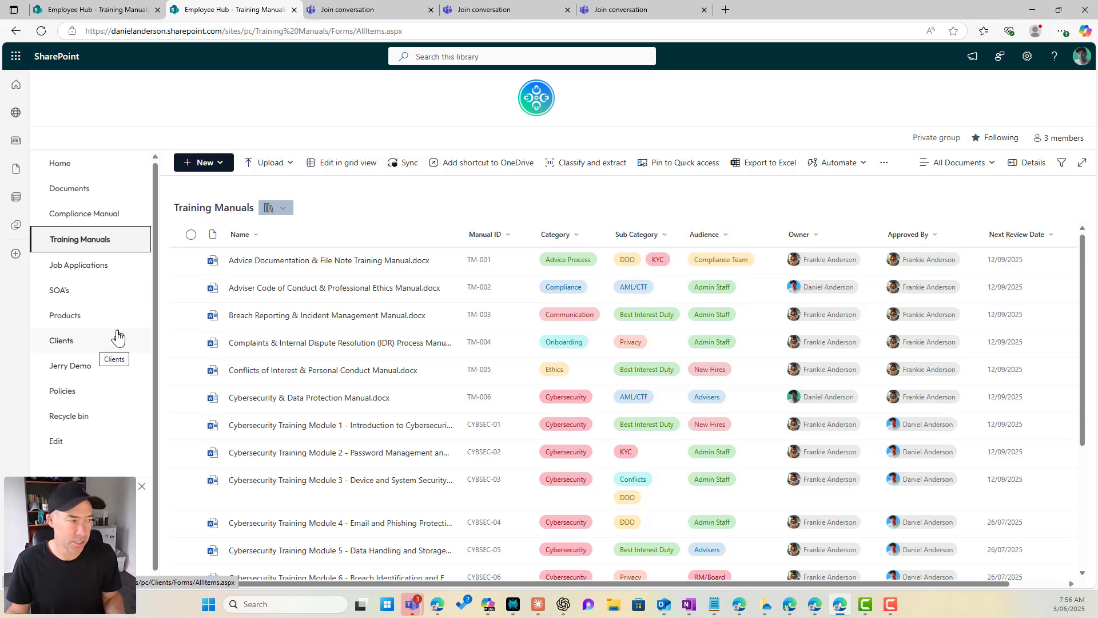
pyautogui.click(73, 394)
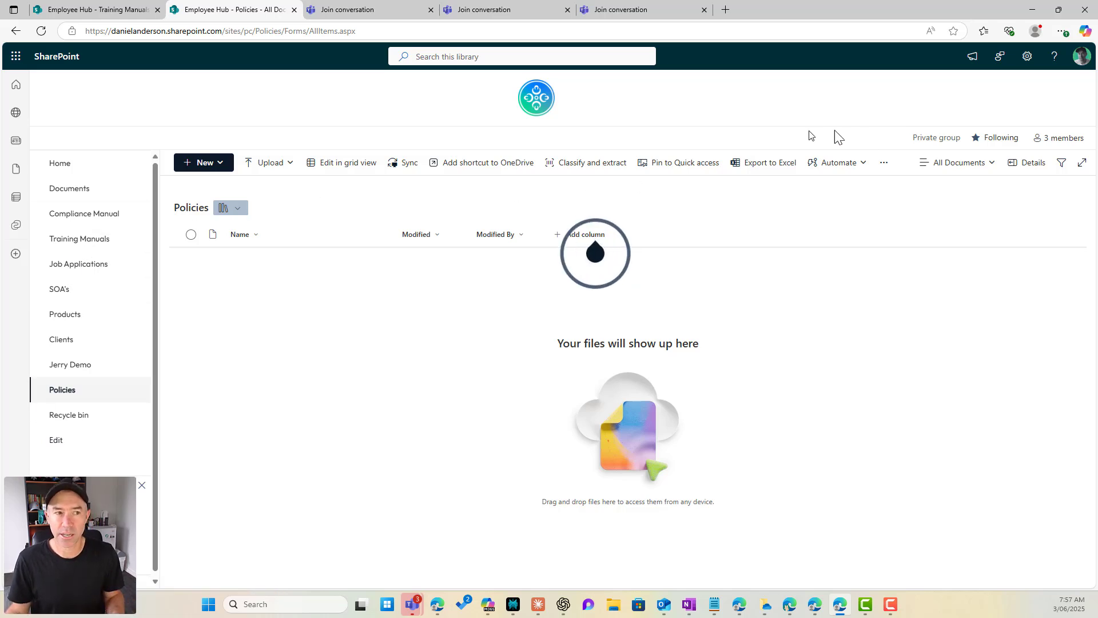
# Step: Go from Site information to the full site settings and open the Site columns gallery
pyautogui.click(1028, 64)
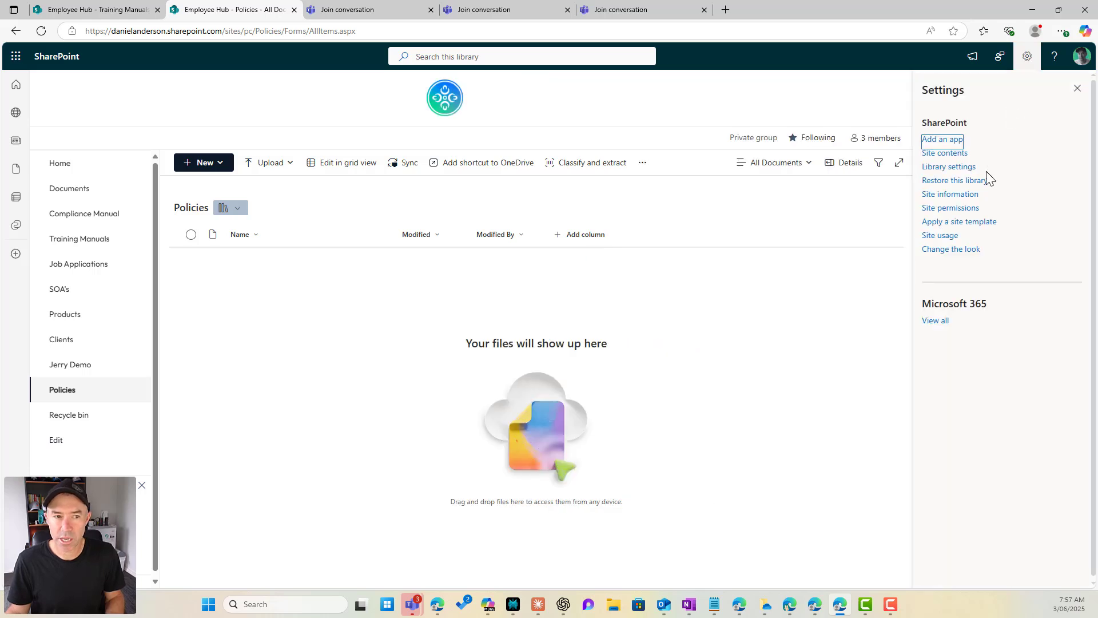
pyautogui.click(950, 195)
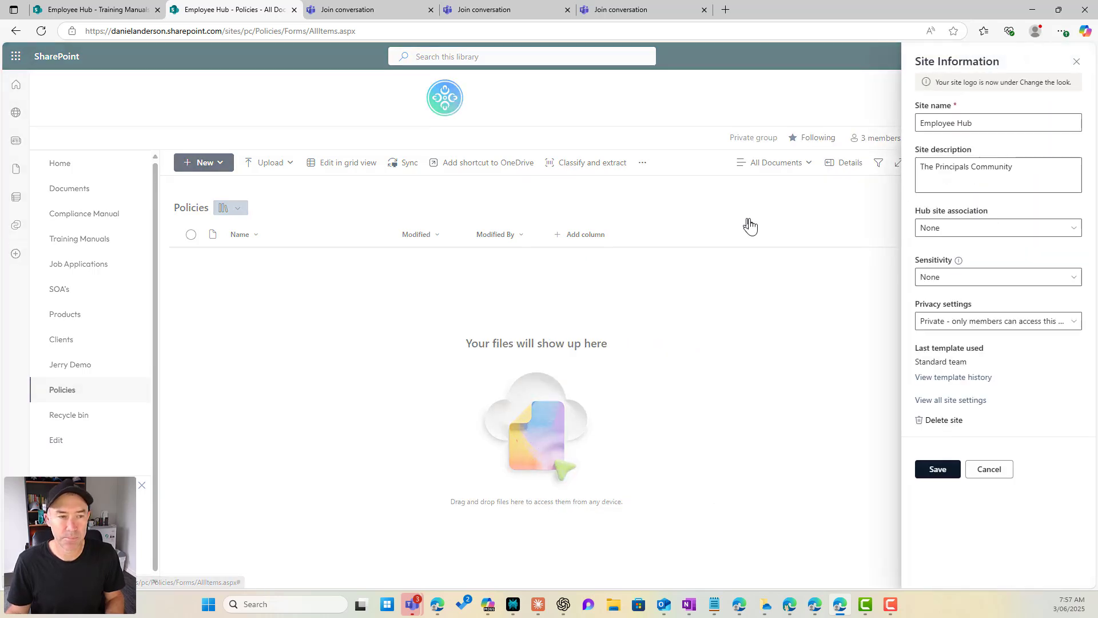
pyautogui.click(949, 400)
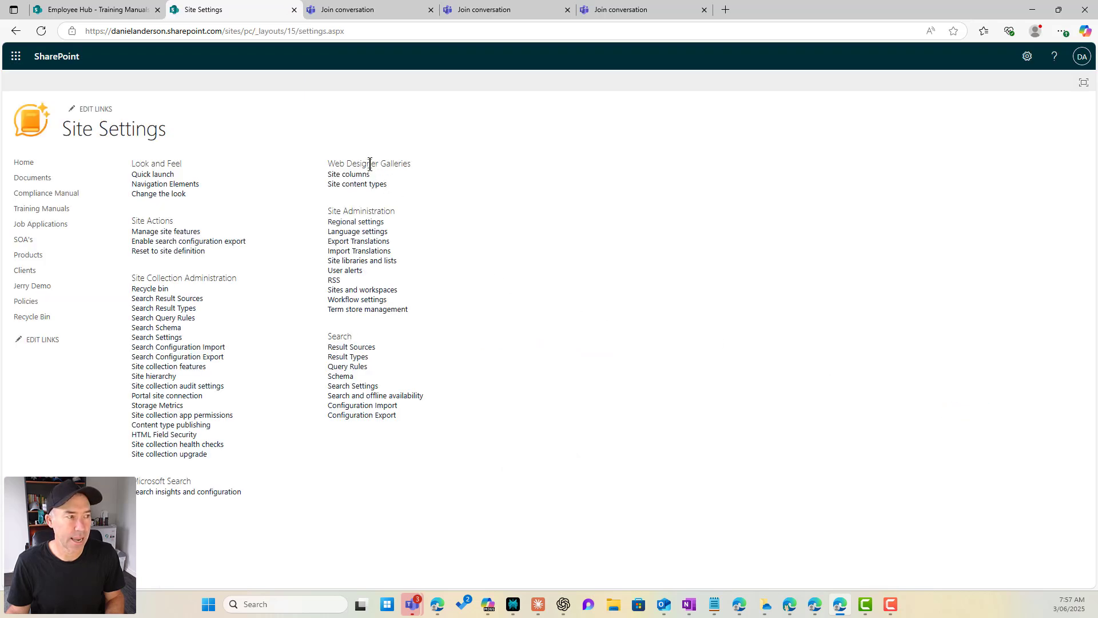
pyautogui.moveTo(328, 163); pyautogui.dragTo(414, 173)
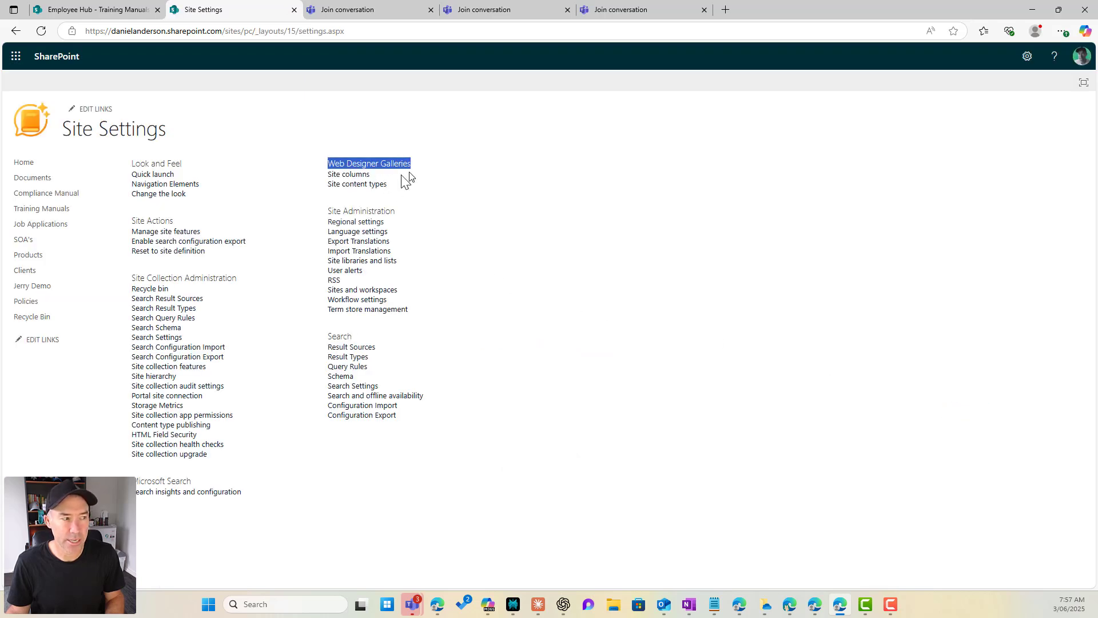
pyautogui.click(310, 184)
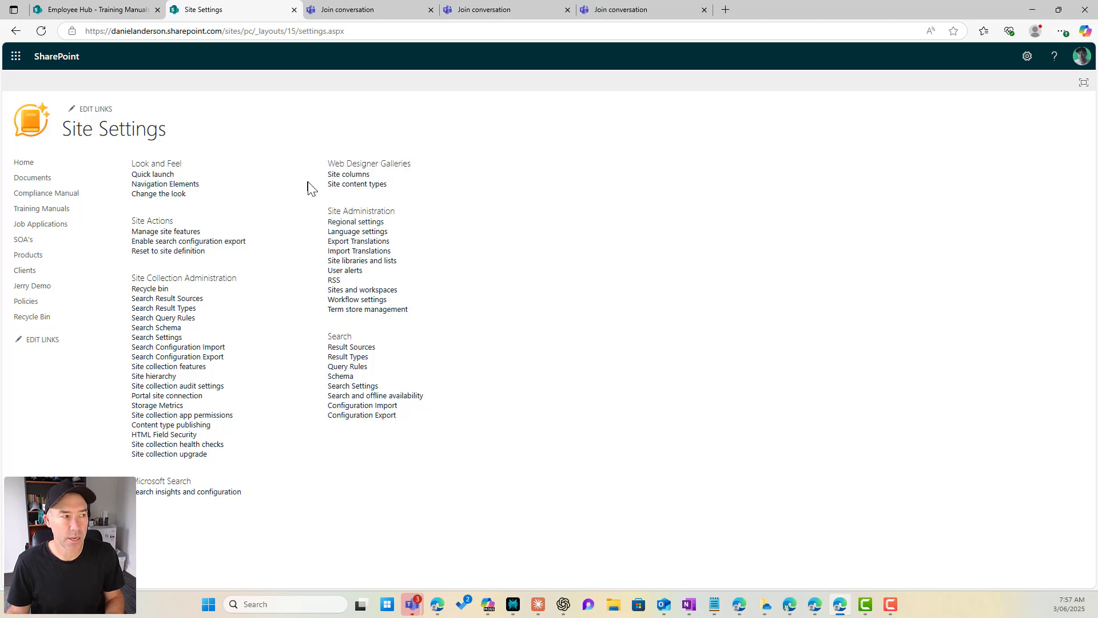
pyautogui.click(358, 176)
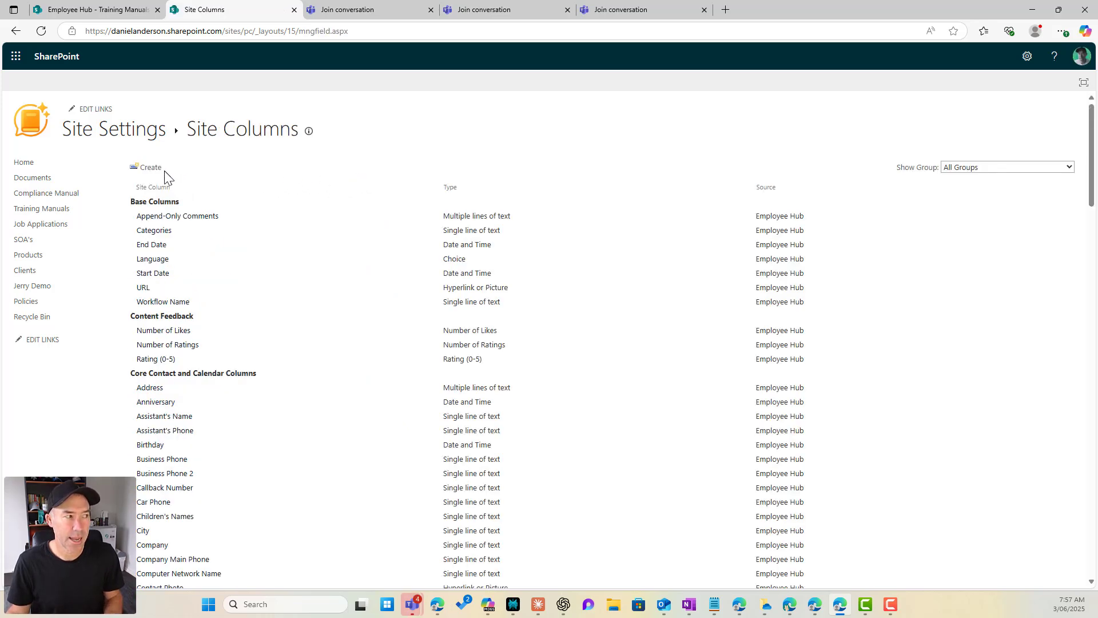
# Step: Start a new Choice site column named TargetAudience
pyautogui.click(150, 168)
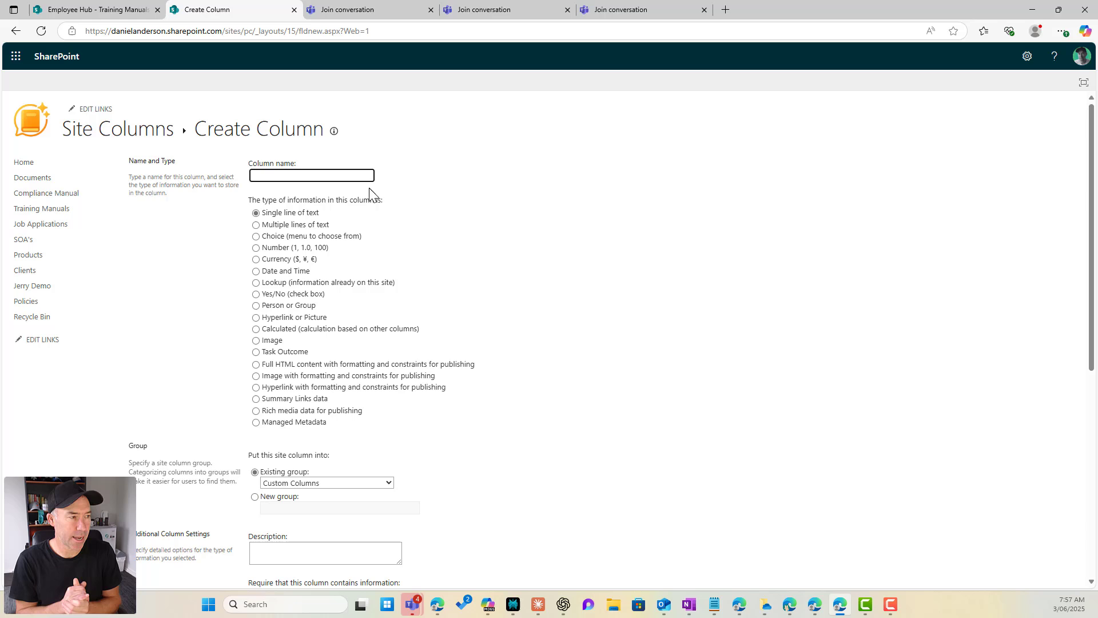
pyautogui.write('Targ')
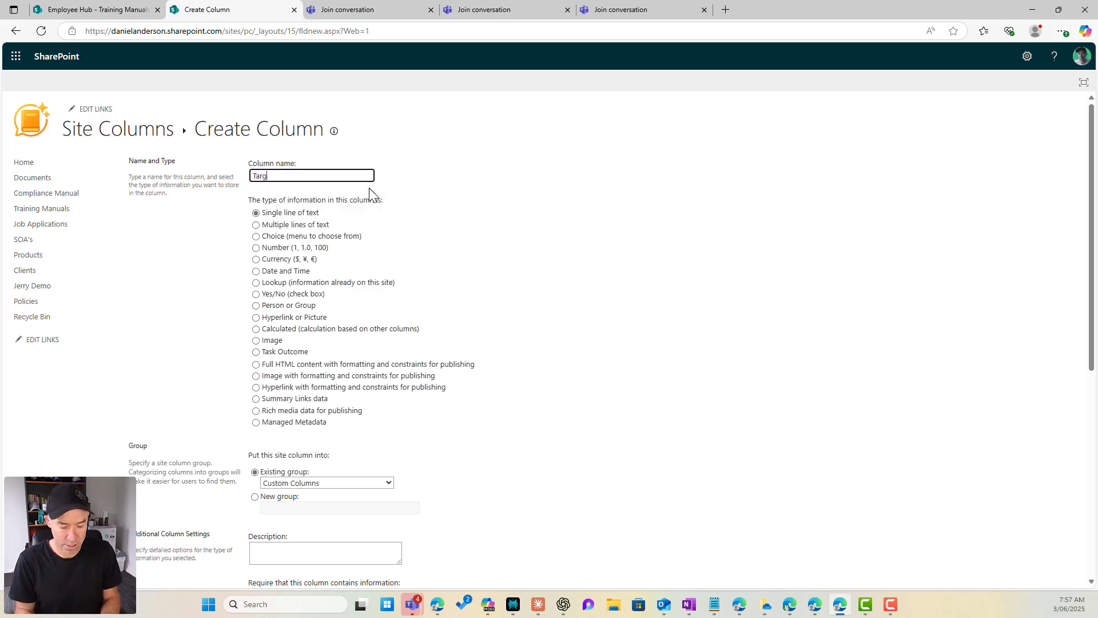
pyautogui.write('etAude')
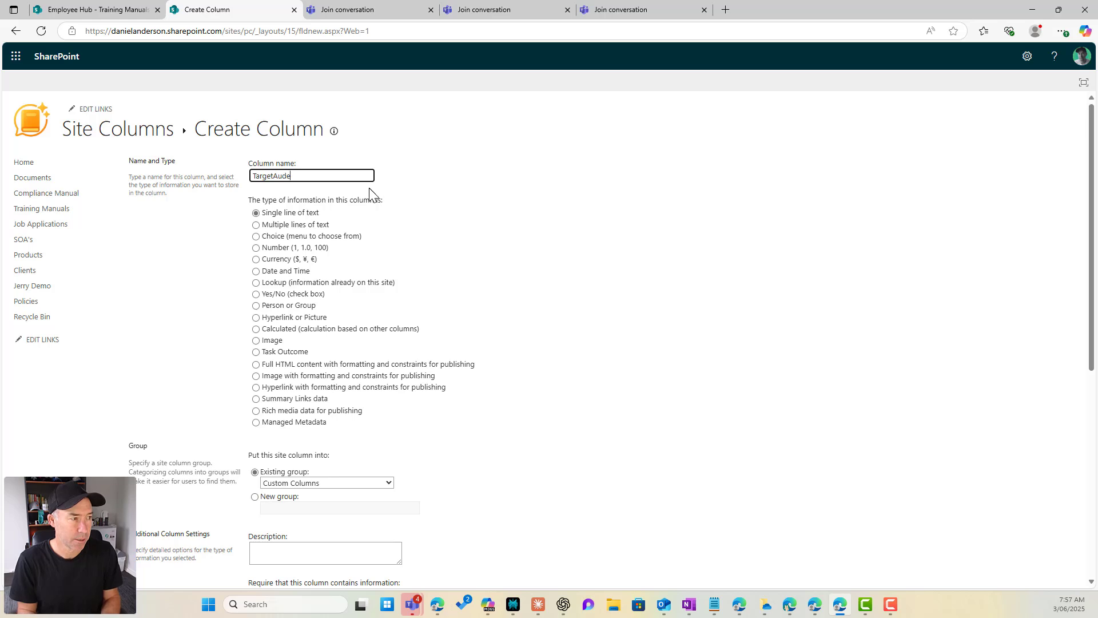
pyautogui.press('BackSpace')
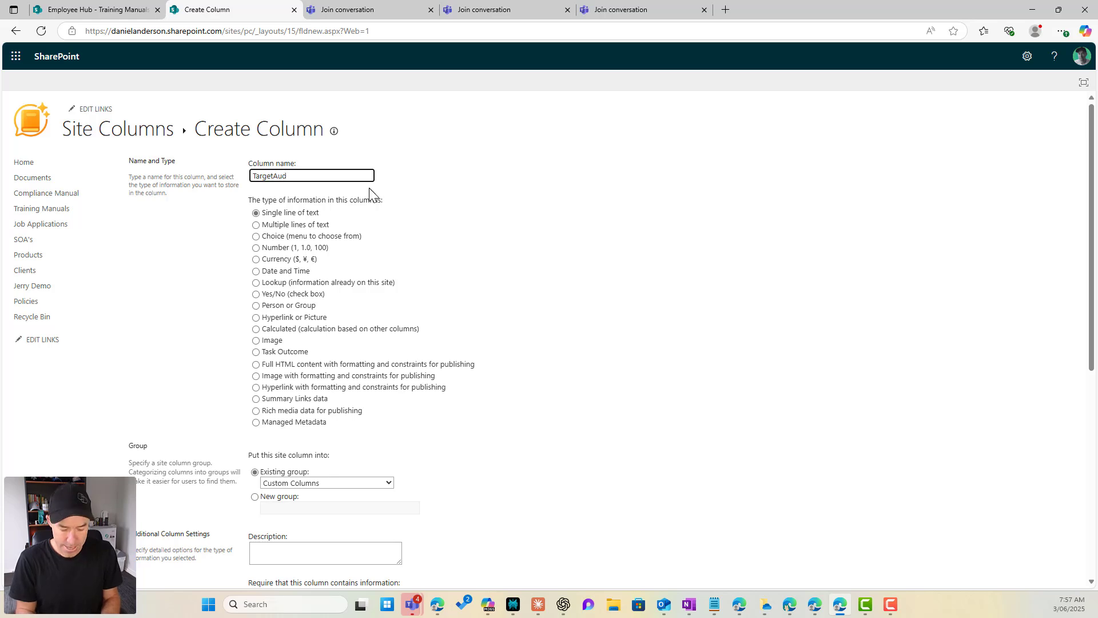
pyautogui.write('ience')
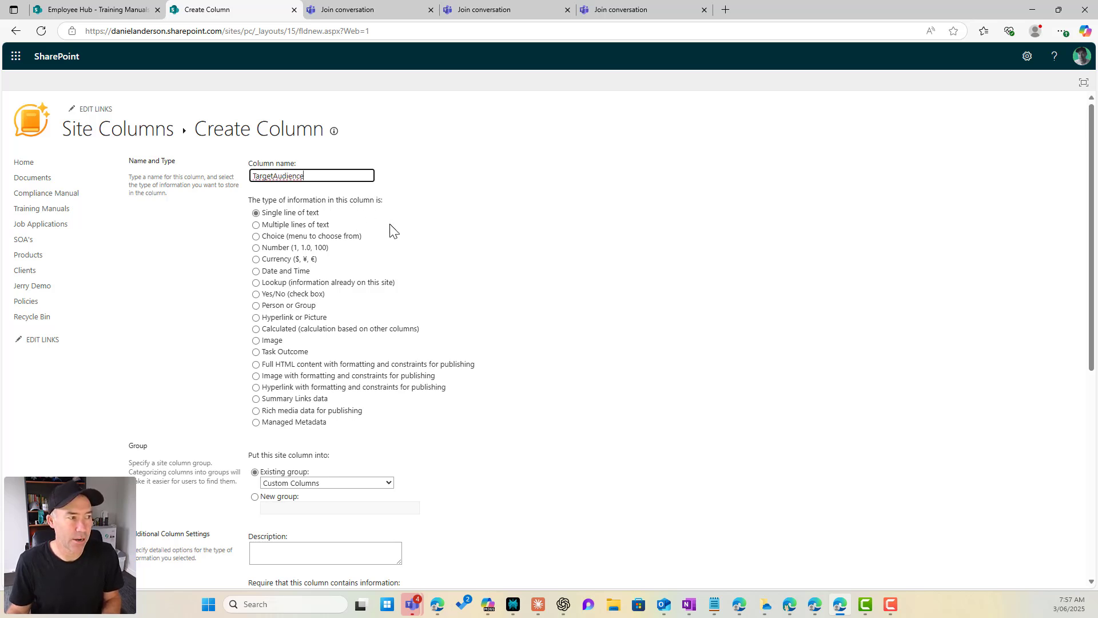
pyautogui.click(307, 240)
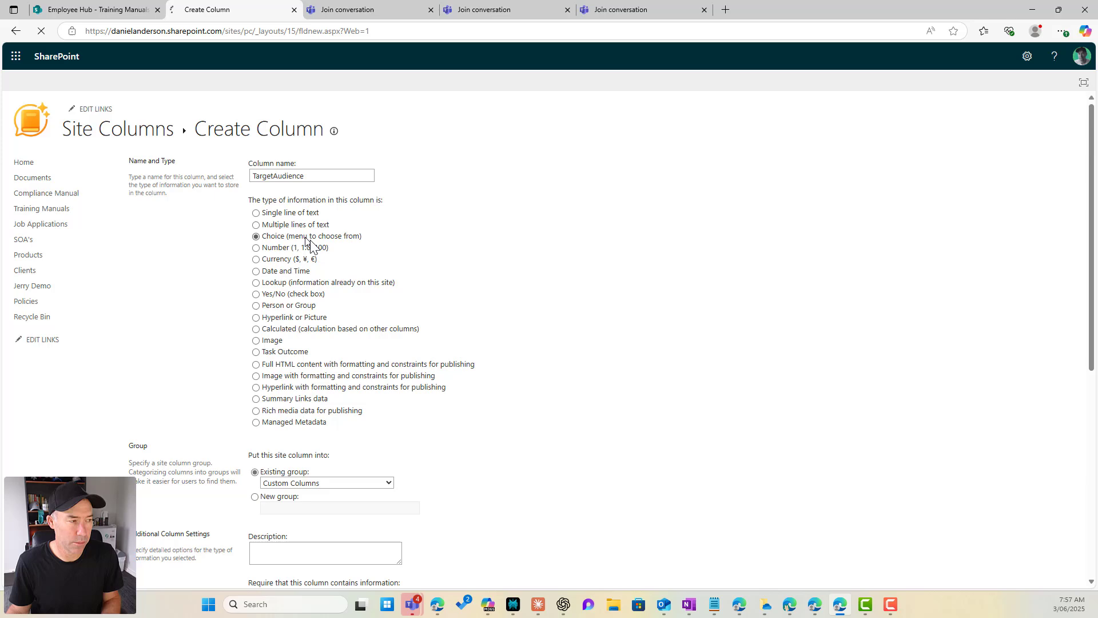
# Step: Put the column in a new group called 'Copilot Site Columns'
pyautogui.scroll(-3, 359, 376)
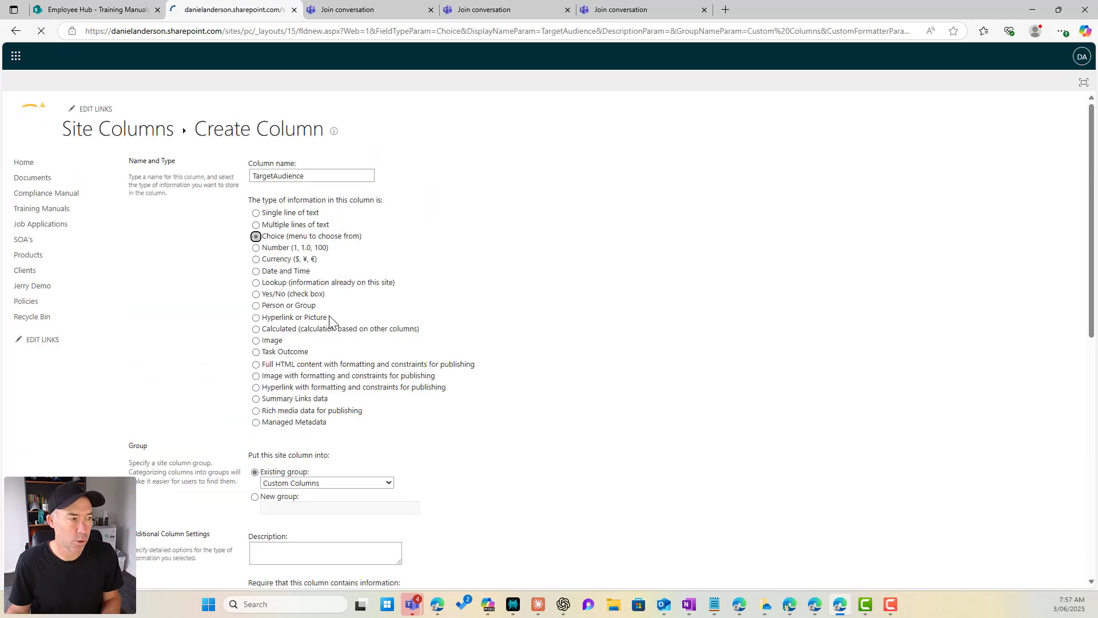
pyautogui.scroll(-2, 319, 343)
pyautogui.click(324, 371)
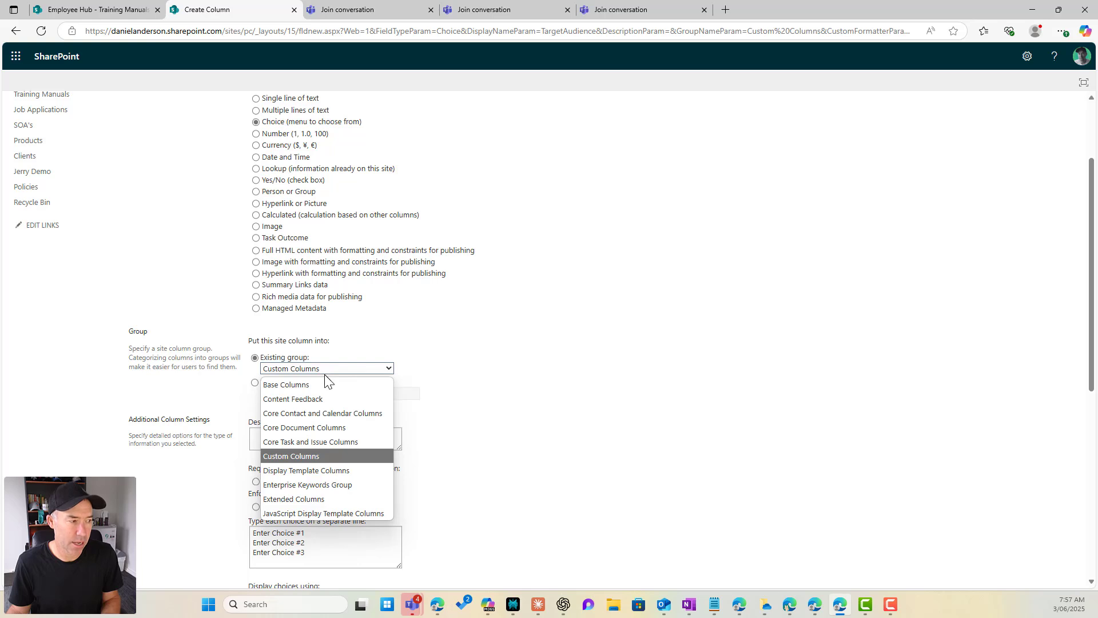
pyautogui.click(512, 425)
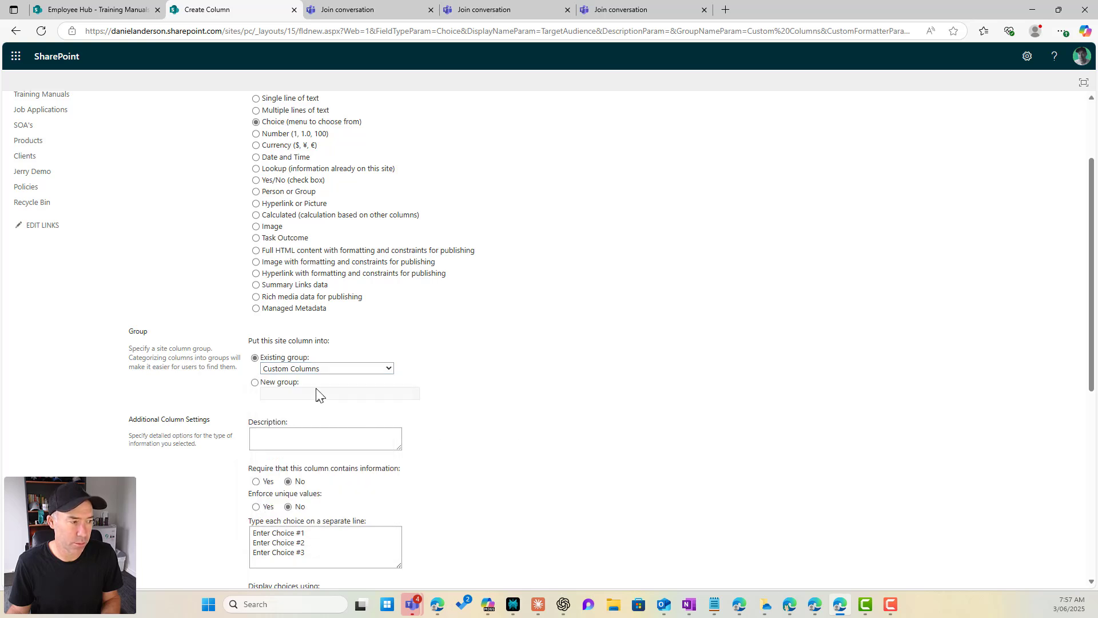
pyautogui.click(283, 392)
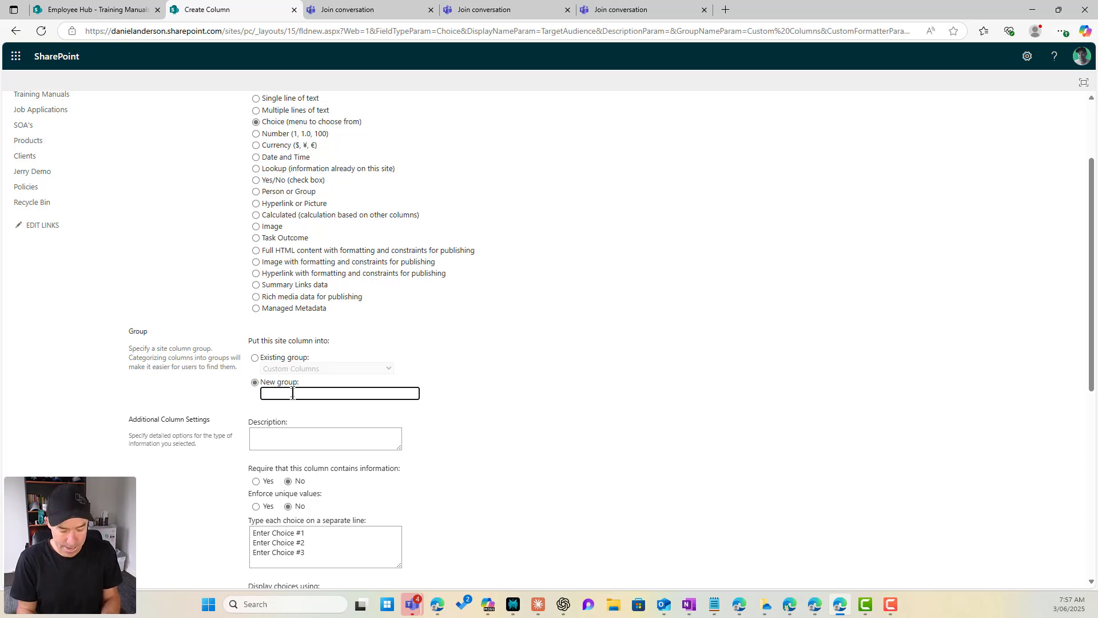
pyautogui.write('Copilot S')
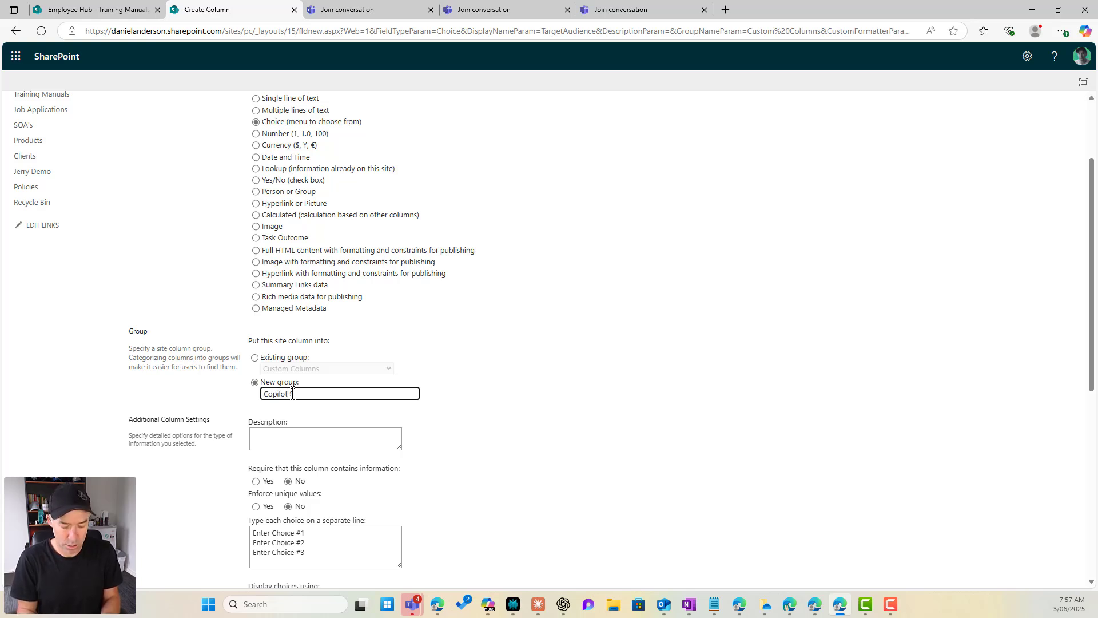
pyautogui.write('ite Columns')
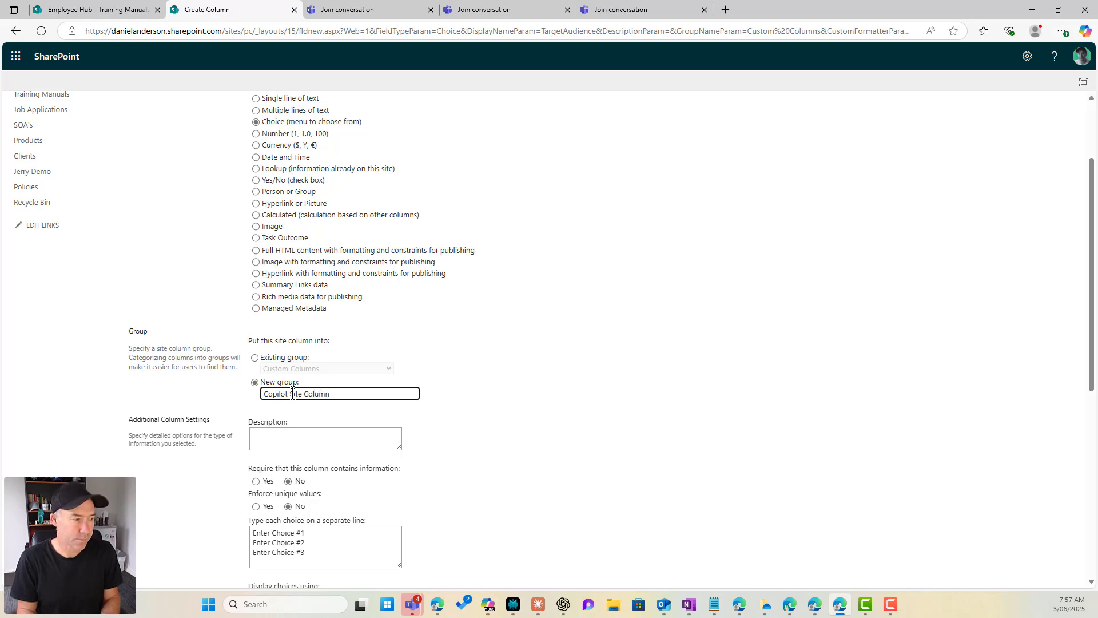
pyautogui.click(513, 440)
# Step: Replace the default choices with All Staff, HR, IT, Finance and Legal
pyautogui.scroll(-1, 513, 441)
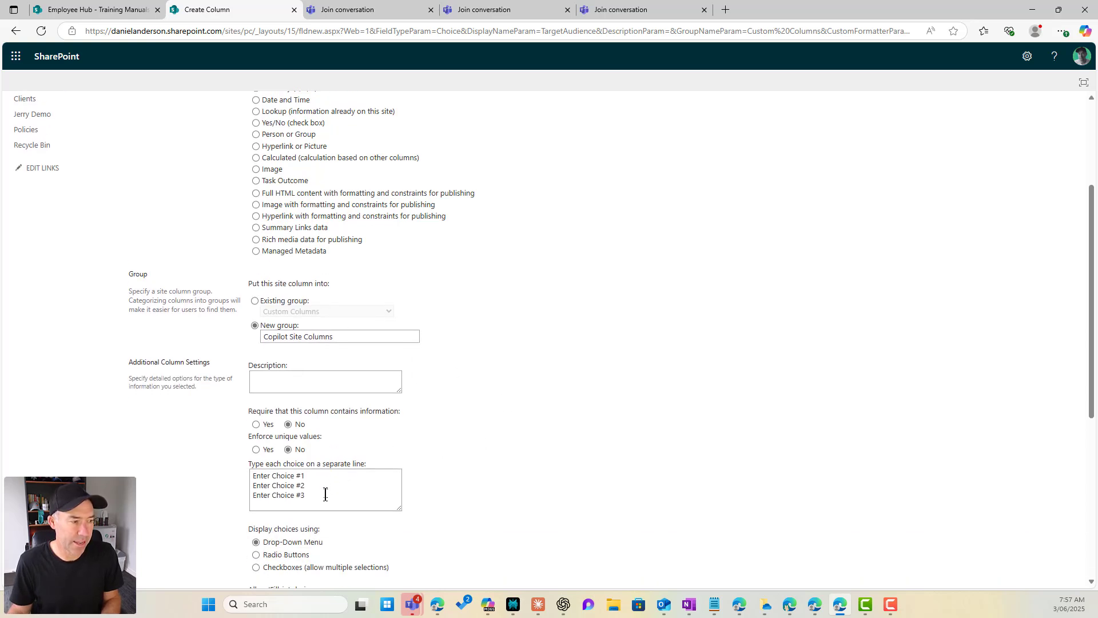
pyautogui.moveTo(323, 494); pyautogui.dragTo(243, 476)
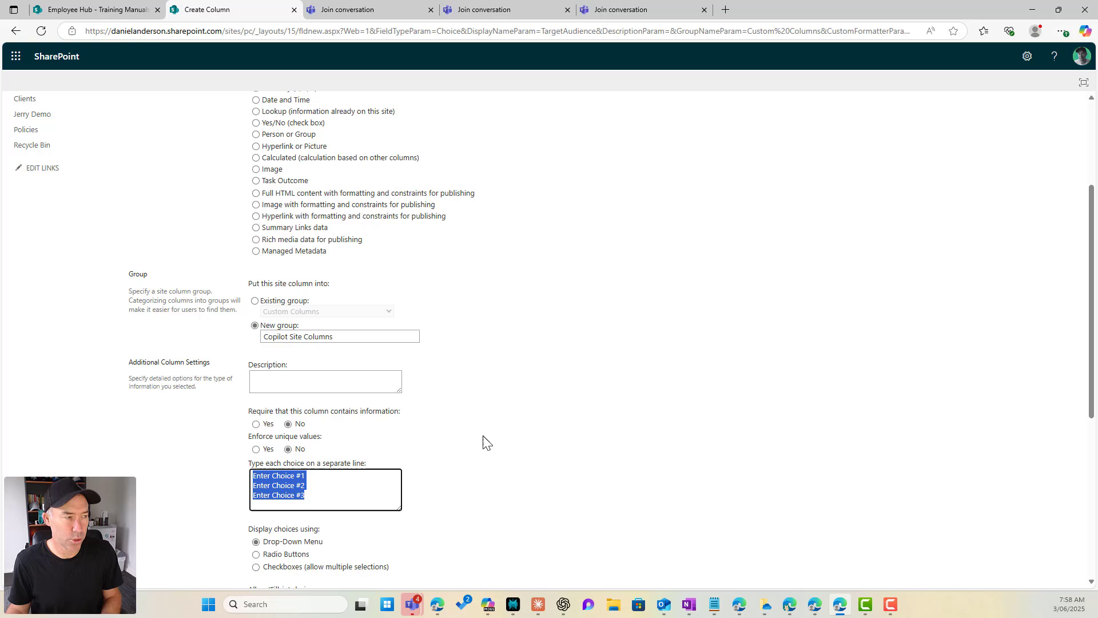
pyautogui.write('All Staff')
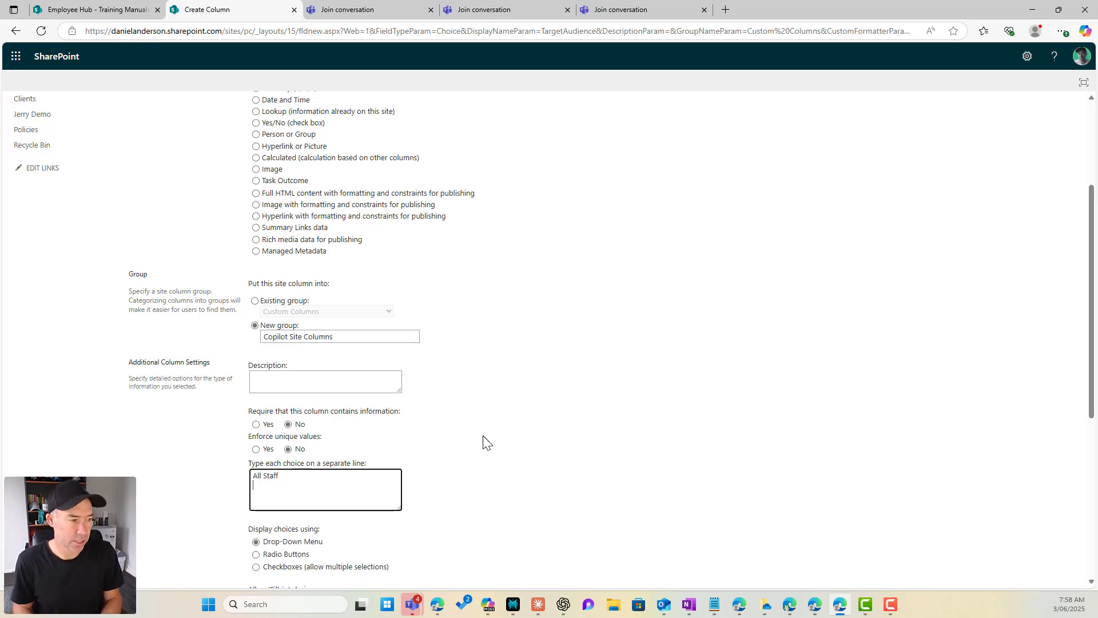
pyautogui.press('Return')
pyautogui.write('HR ')
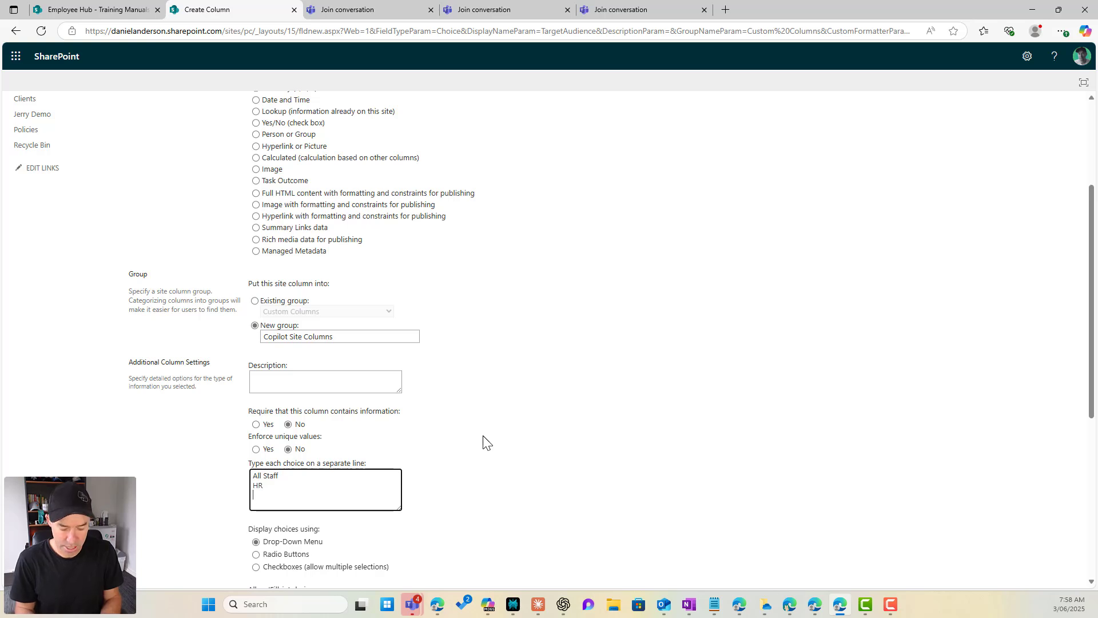
pyautogui.write('IT')
pyautogui.press('Return')
pyautogui.write('Finance')
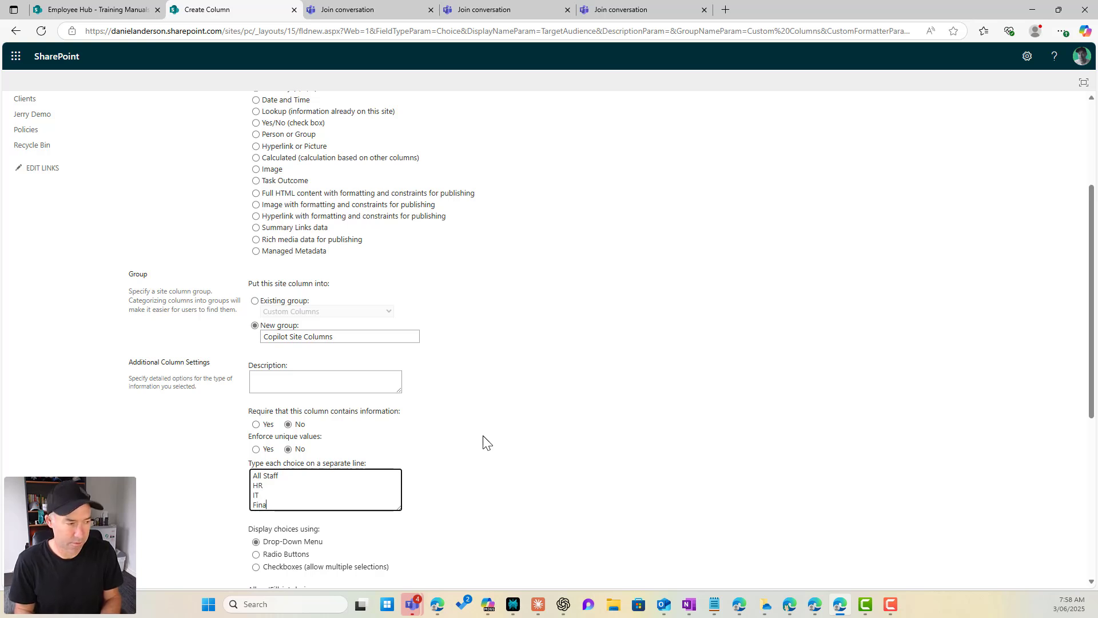
pyautogui.press('Return')
pyautogui.write('Legal')
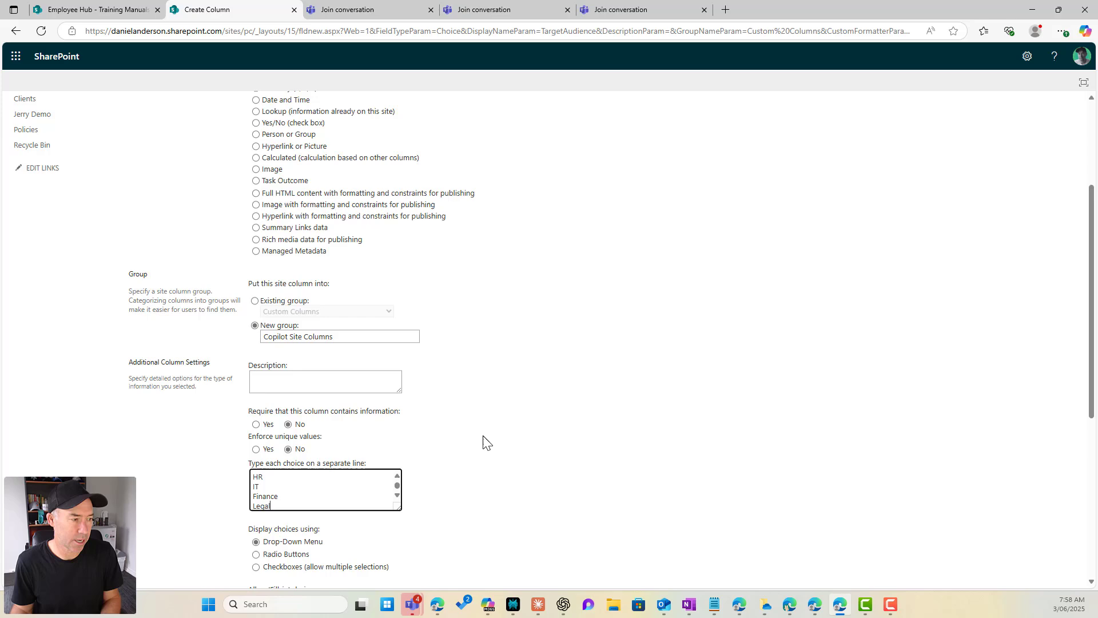
# Step: Clear the default value and save the TargetAudience column
pyautogui.scroll(-4, 493, 441)
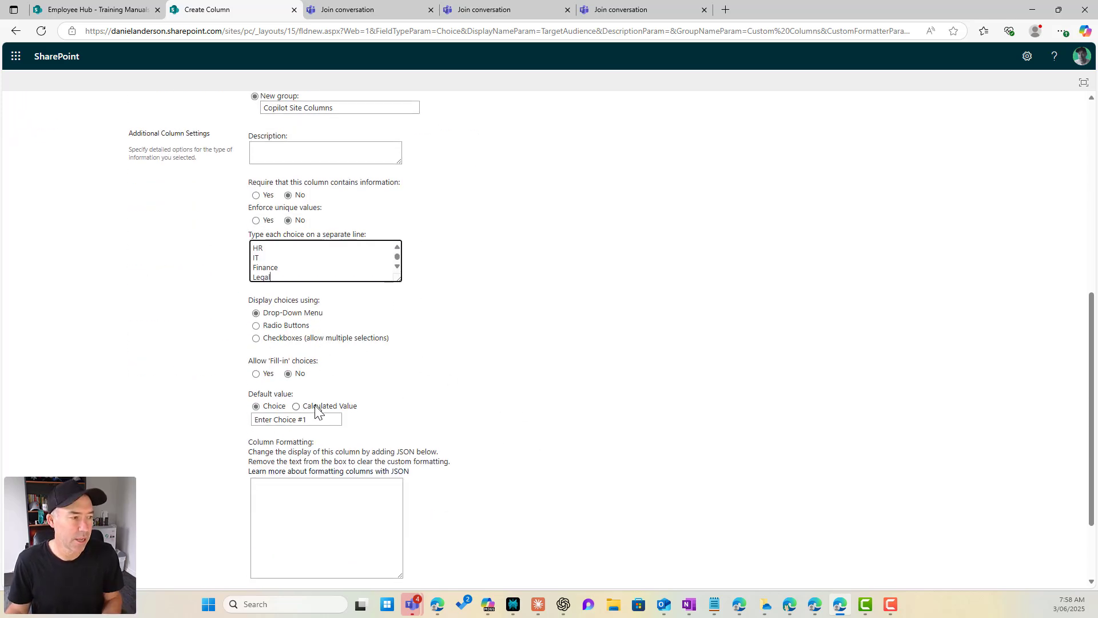
pyautogui.click(306, 419)
pyautogui.write('All Staff')
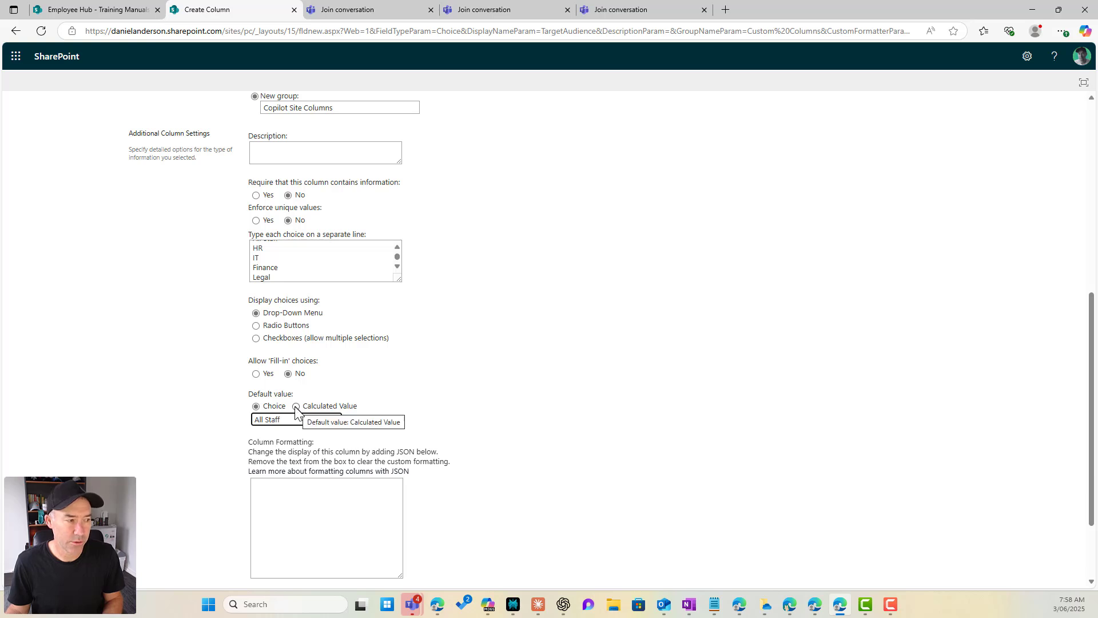
pyautogui.moveTo(286, 420); pyautogui.dragTo(240, 427)
pyautogui.press('BackSpace')
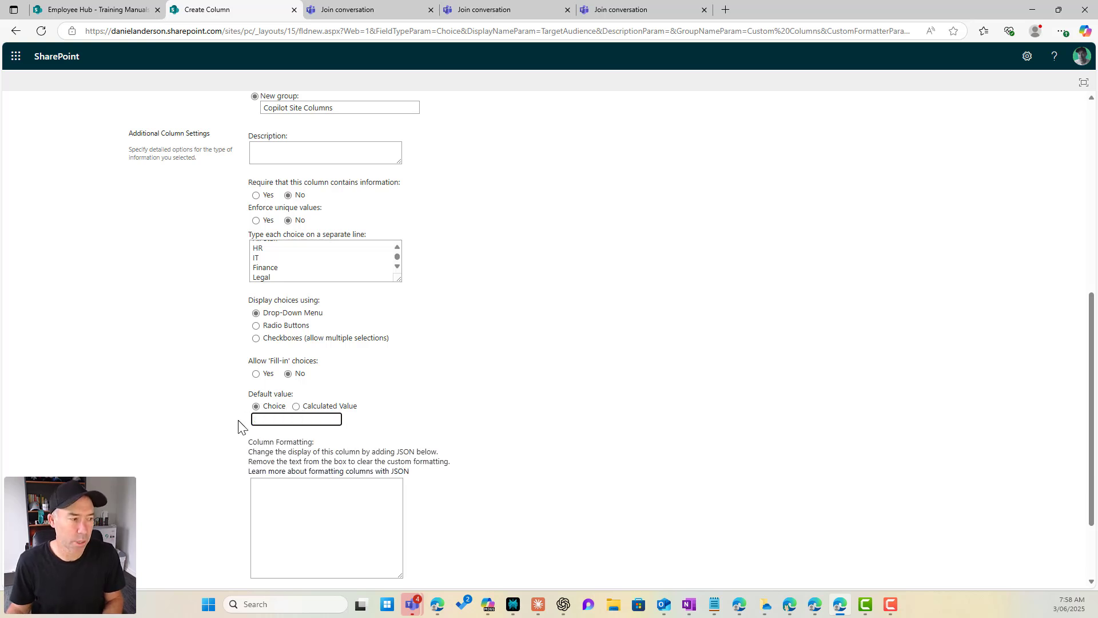
pyautogui.click(440, 421)
pyautogui.scroll(-3, 520, 412)
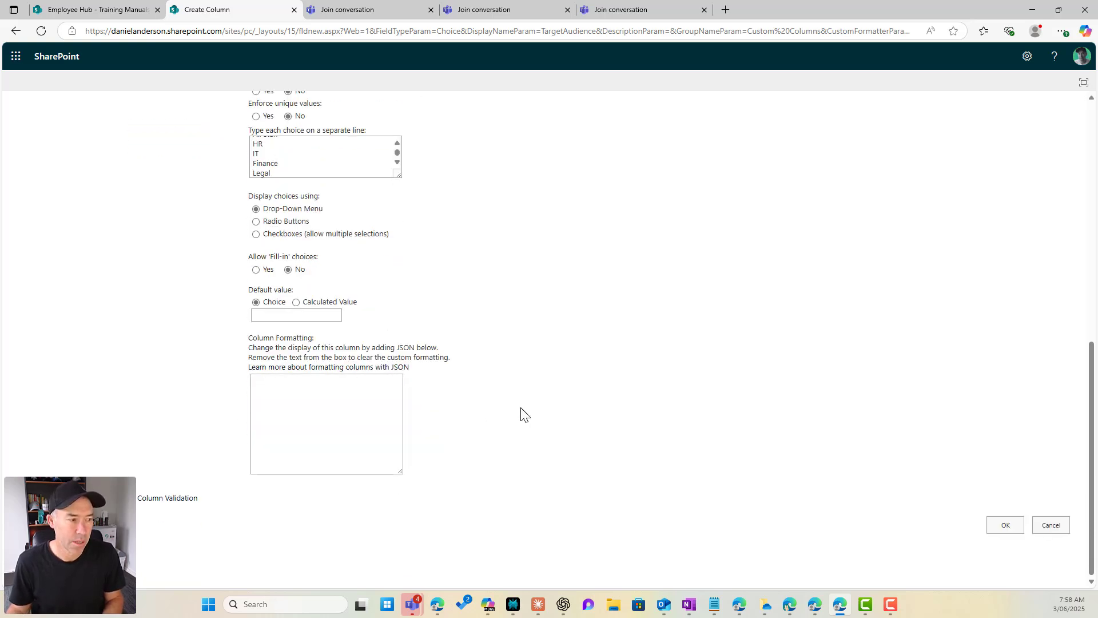
pyautogui.click(1007, 530)
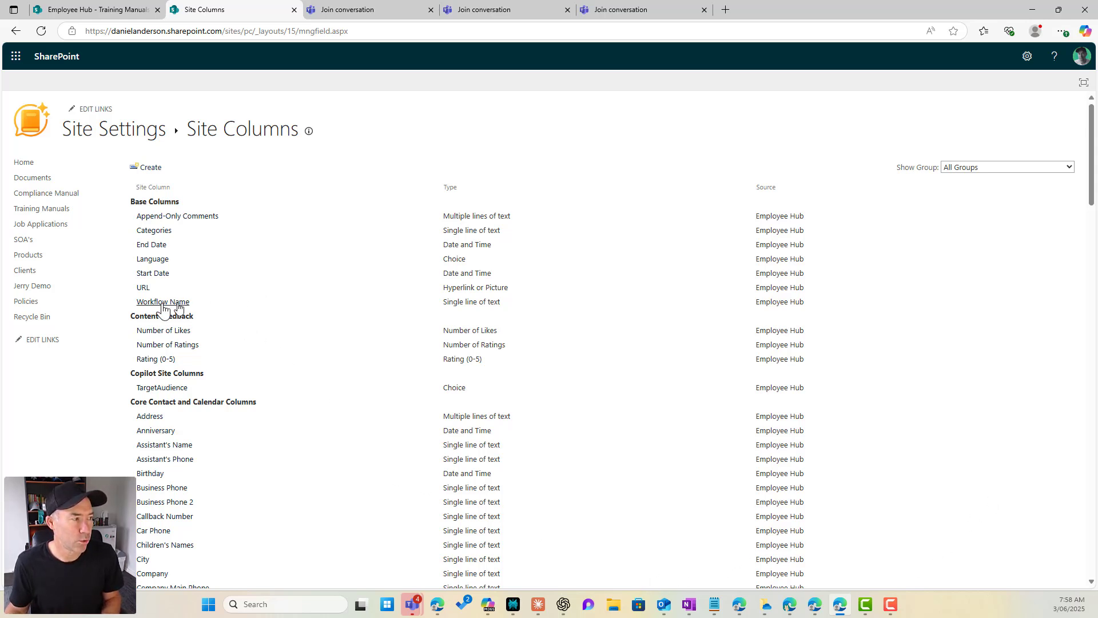
# Step: Confirm TargetAudience is listed under Copilot Site Columns, then return to the Employee Hub home page
pyautogui.click(23, 162)
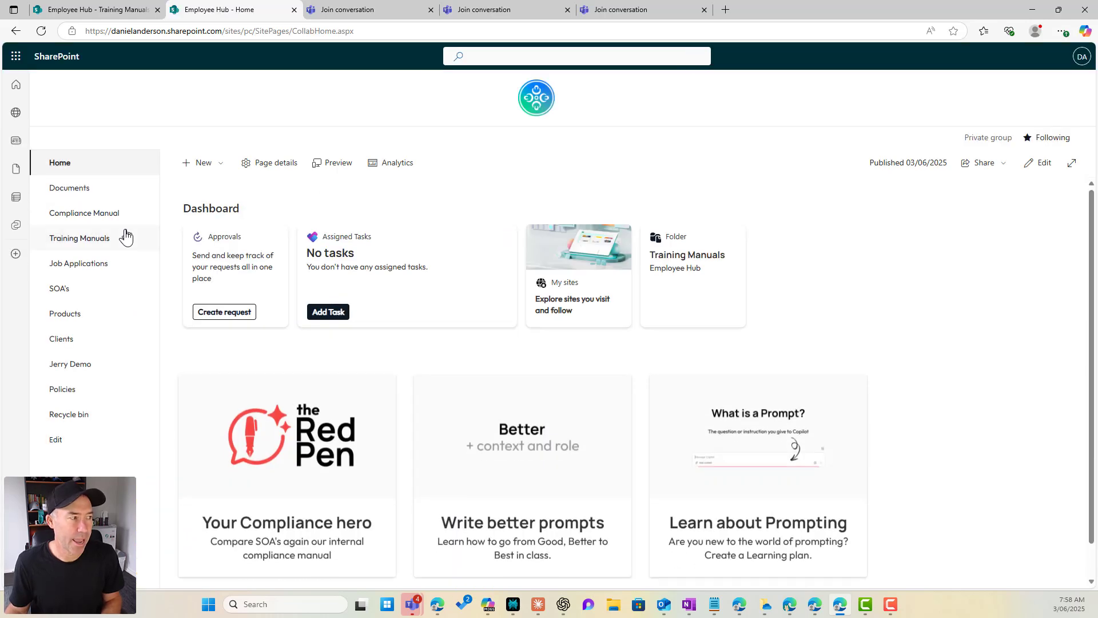
# Step: Open Policies, go to the full Create Column form via all column types, then cancel it
pyautogui.click(76, 391)
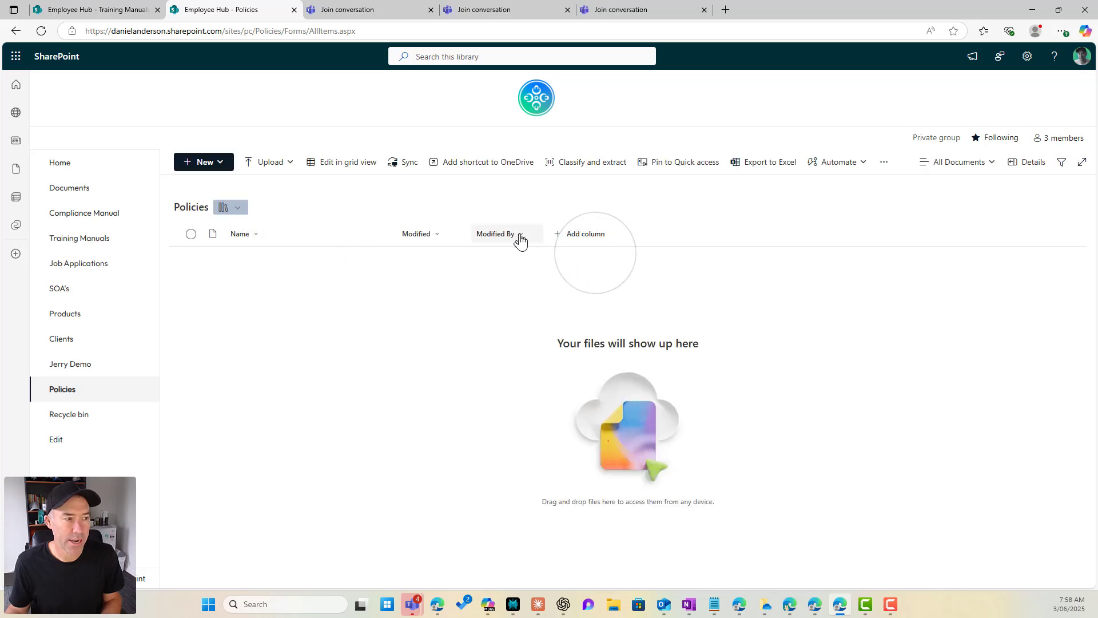
pyautogui.click(590, 234)
pyautogui.scroll(-3, 634, 322)
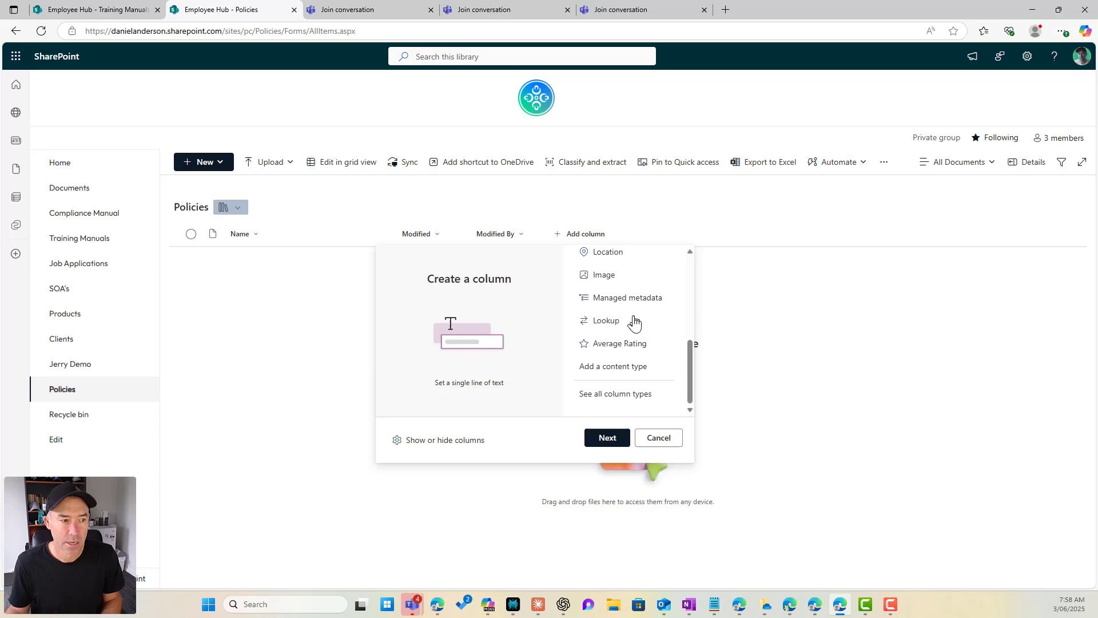
pyautogui.scroll(3, 634, 321)
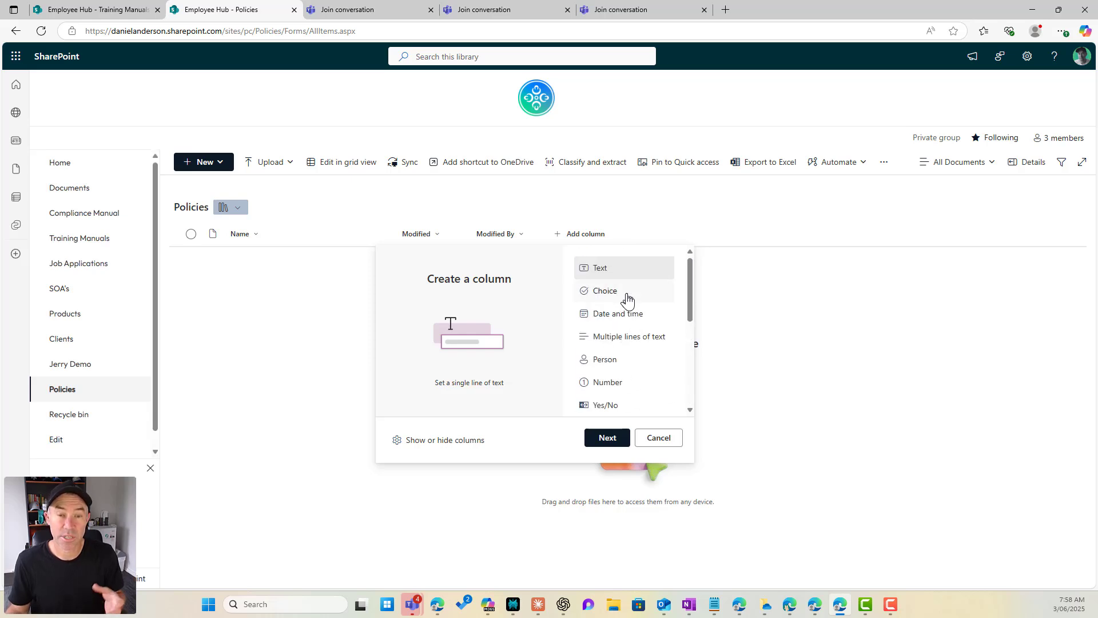
pyautogui.scroll(-3, 628, 299)
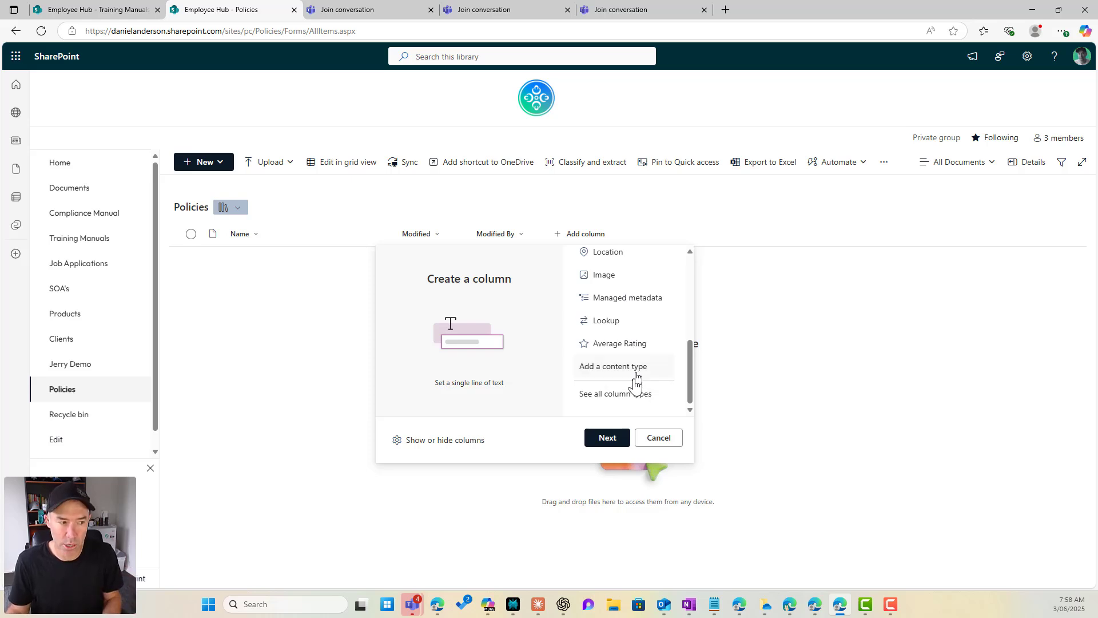
pyautogui.click(636, 403)
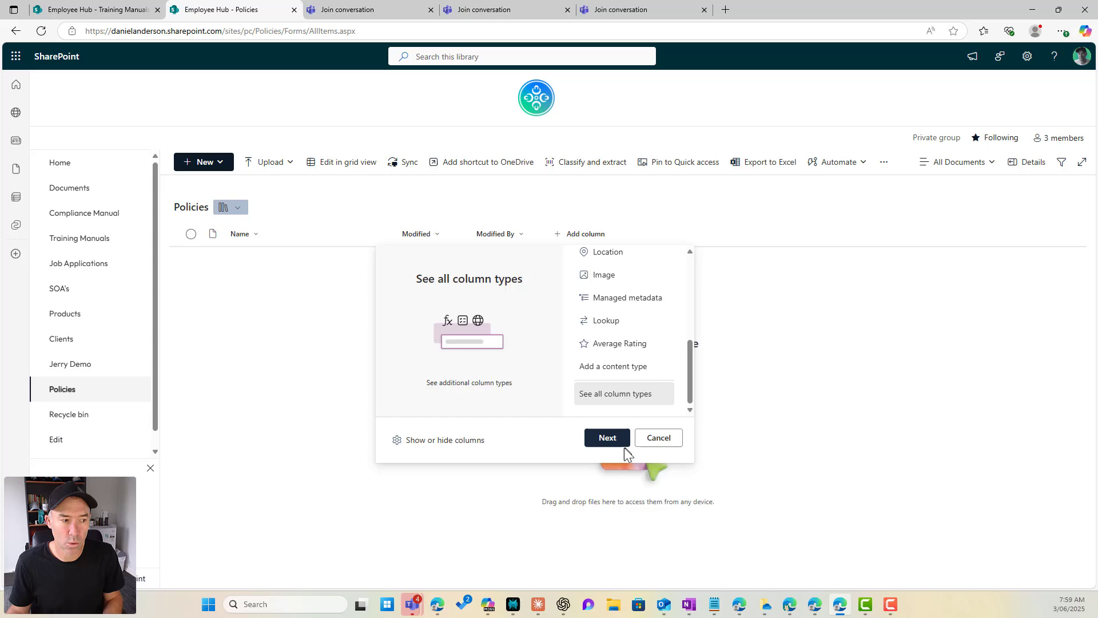
pyautogui.click(608, 439)
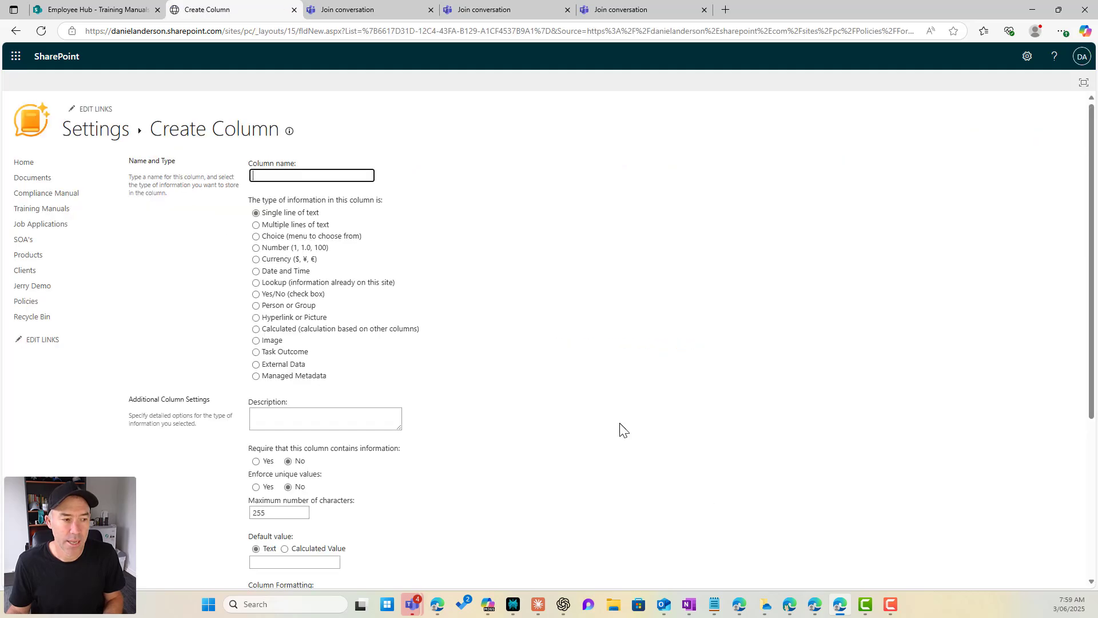
pyautogui.scroll(-5, 503, 289)
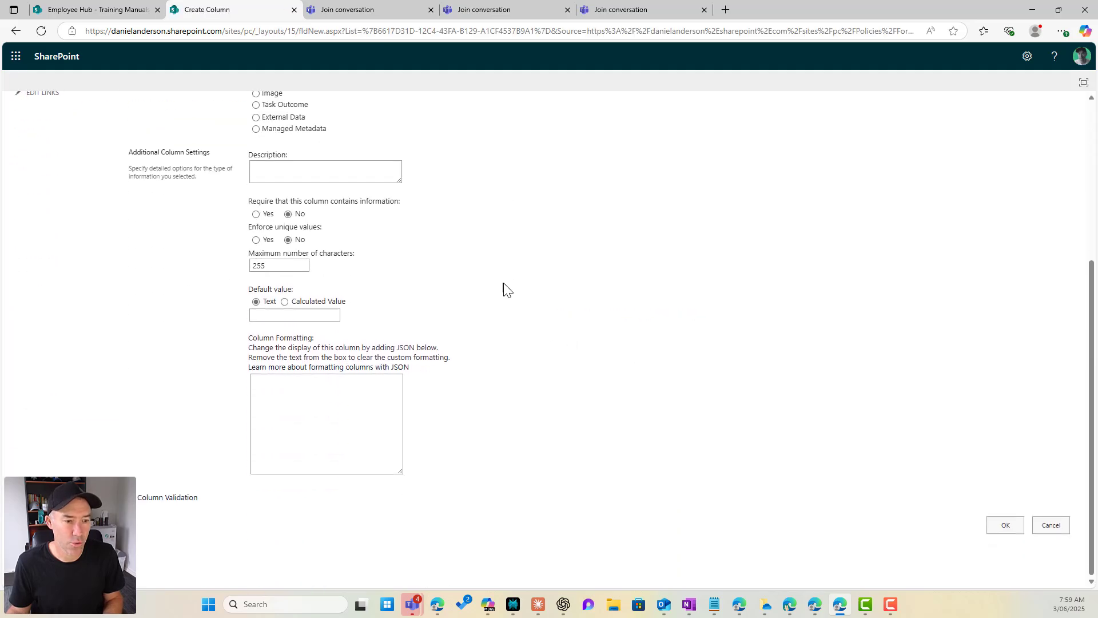
pyautogui.scroll(5, 503, 289)
pyautogui.scroll(-5, 829, 492)
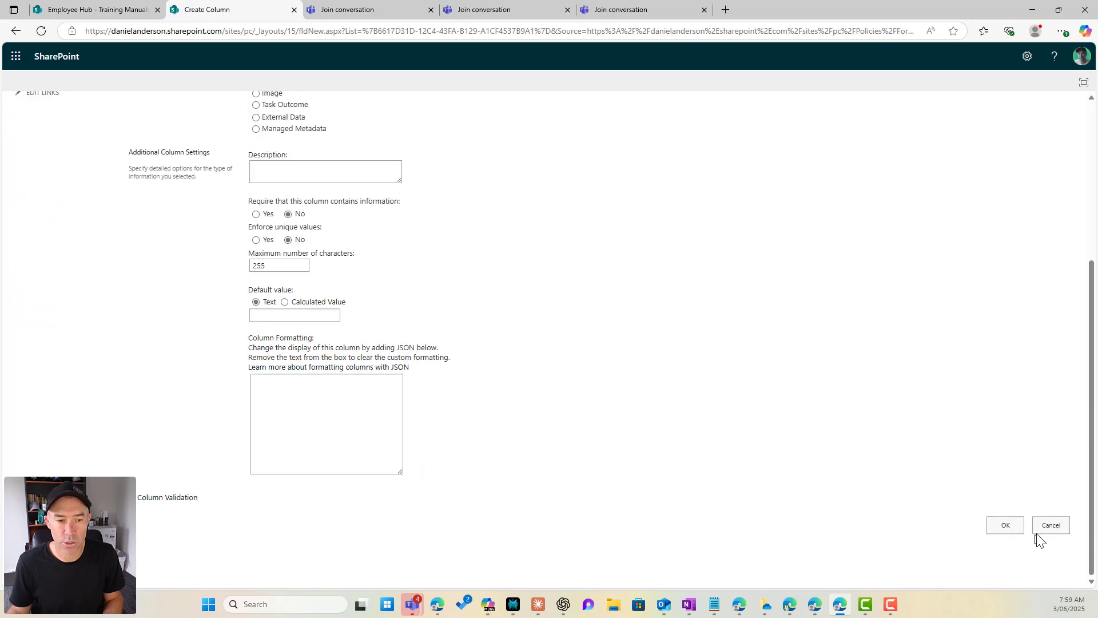
pyautogui.click(1058, 525)
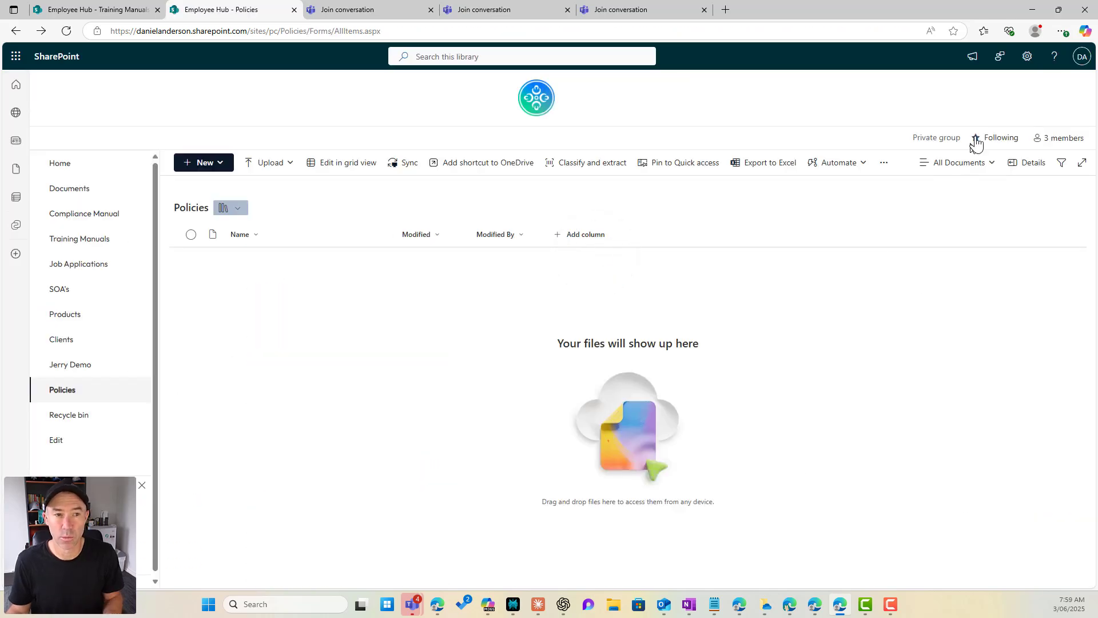
# Step: From the Policies library settings, add the TargetAudience site column from Copilot Site Columns
pyautogui.click(1027, 56)
pyautogui.click(946, 167)
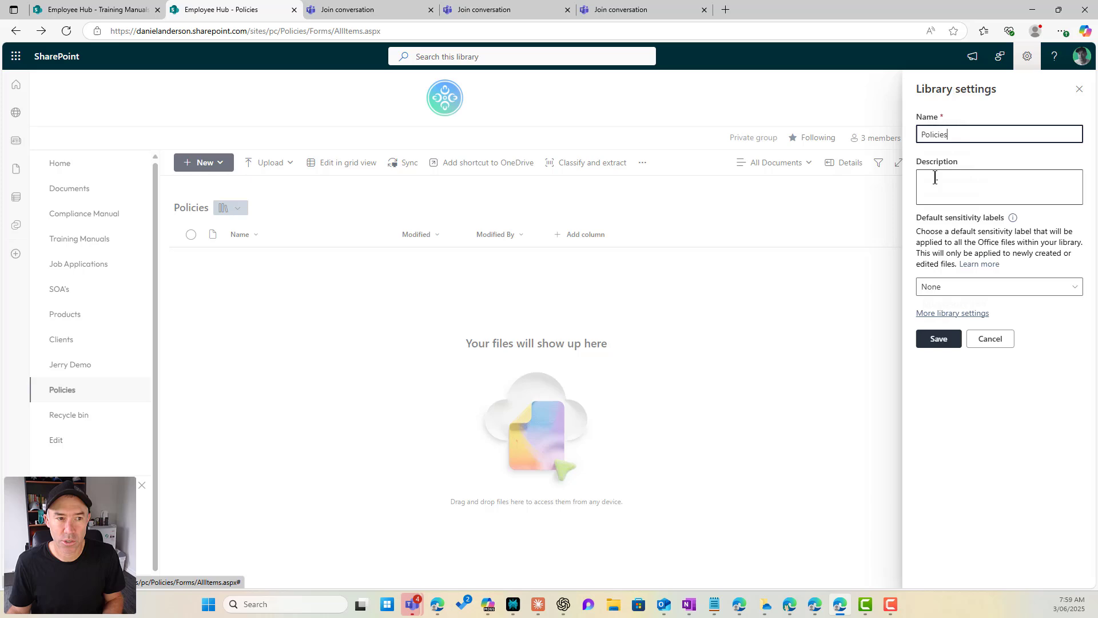
pyautogui.click(947, 314)
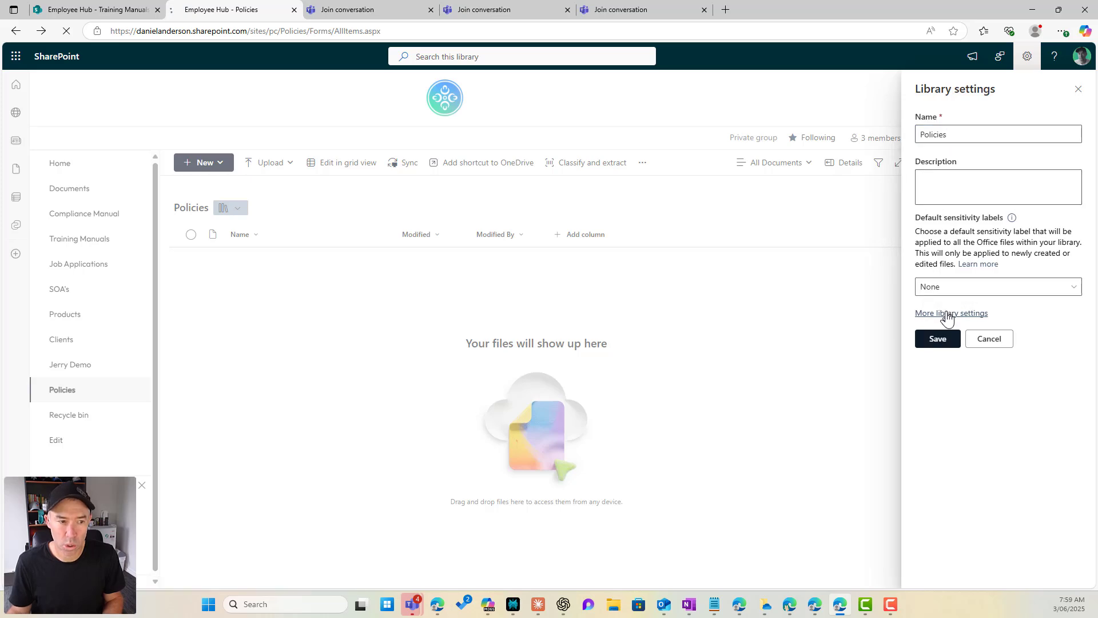
pyautogui.scroll(-2, 350, 324)
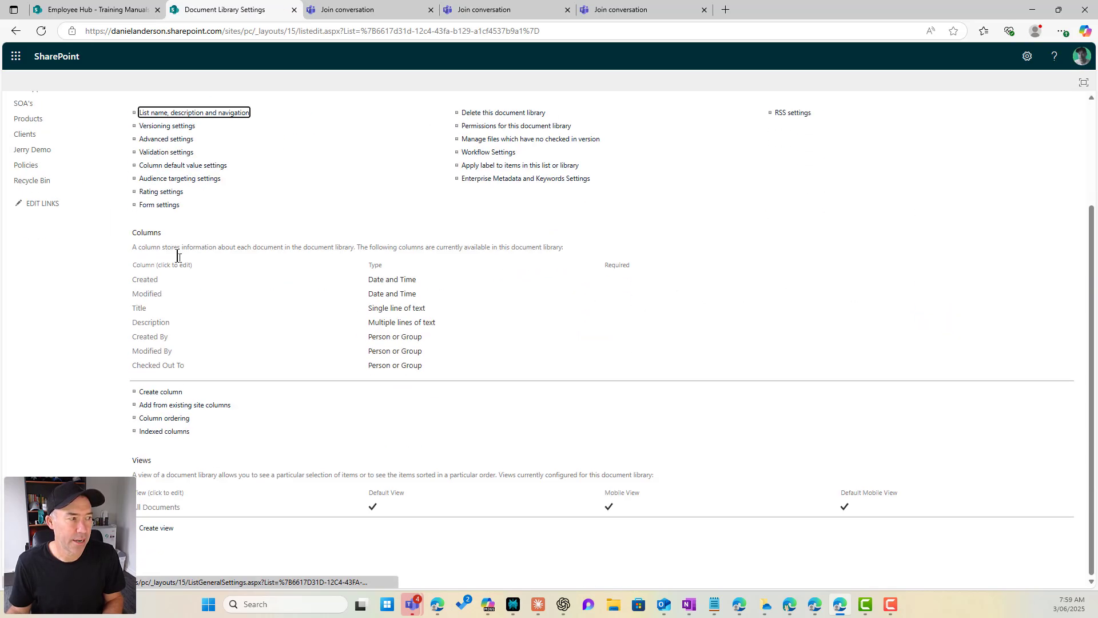
pyautogui.doubleClick(143, 232)
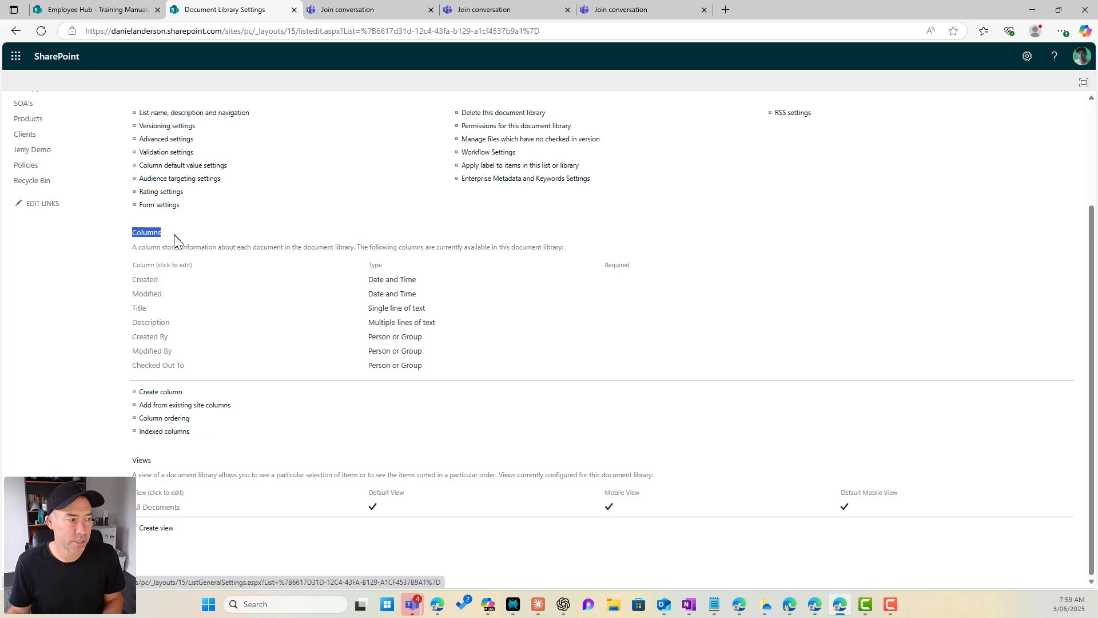
pyautogui.click(173, 407)
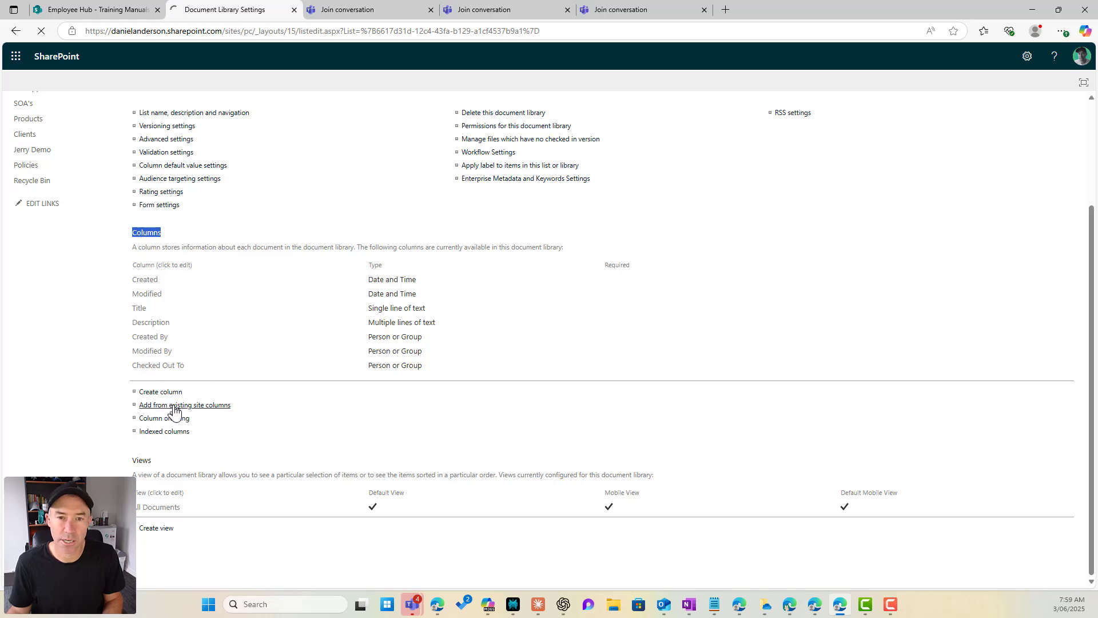
pyautogui.click(292, 183)
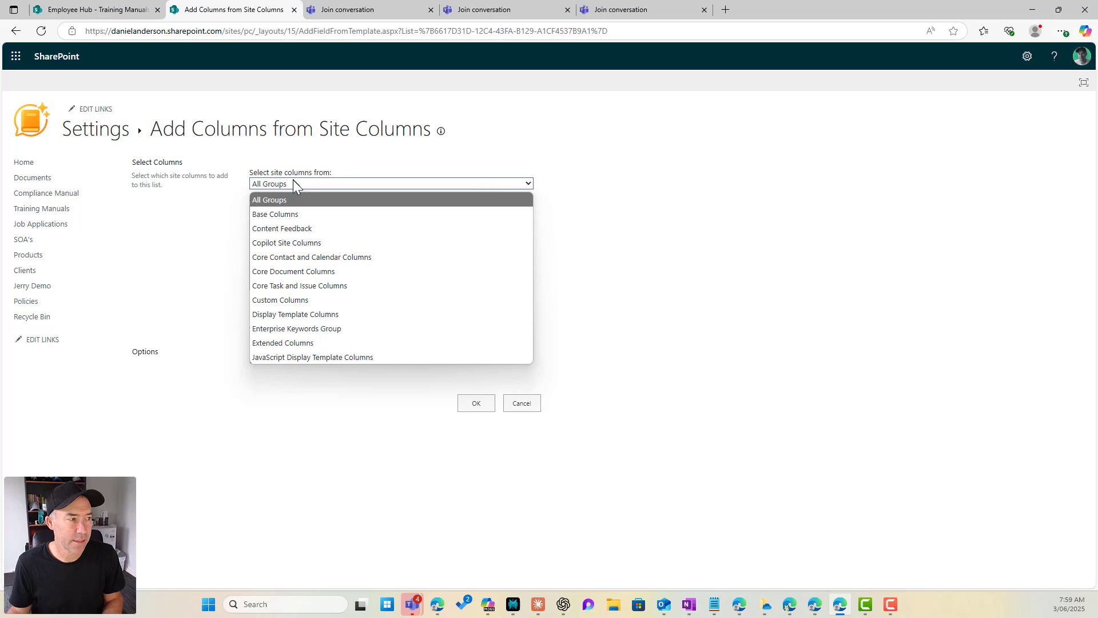
pyautogui.click(291, 242)
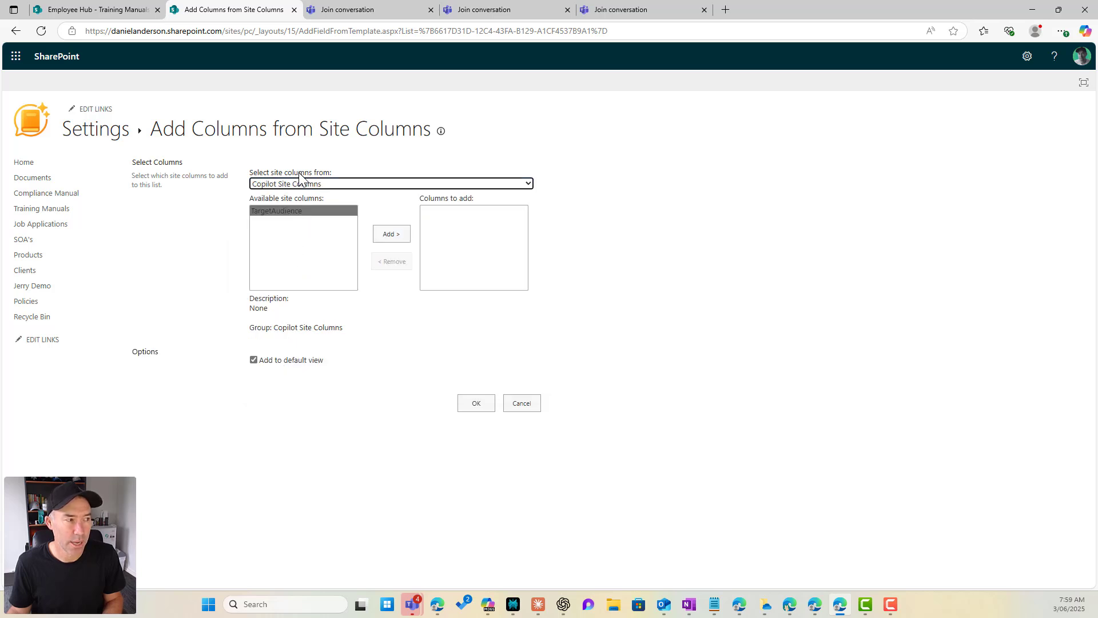
pyautogui.click(397, 240)
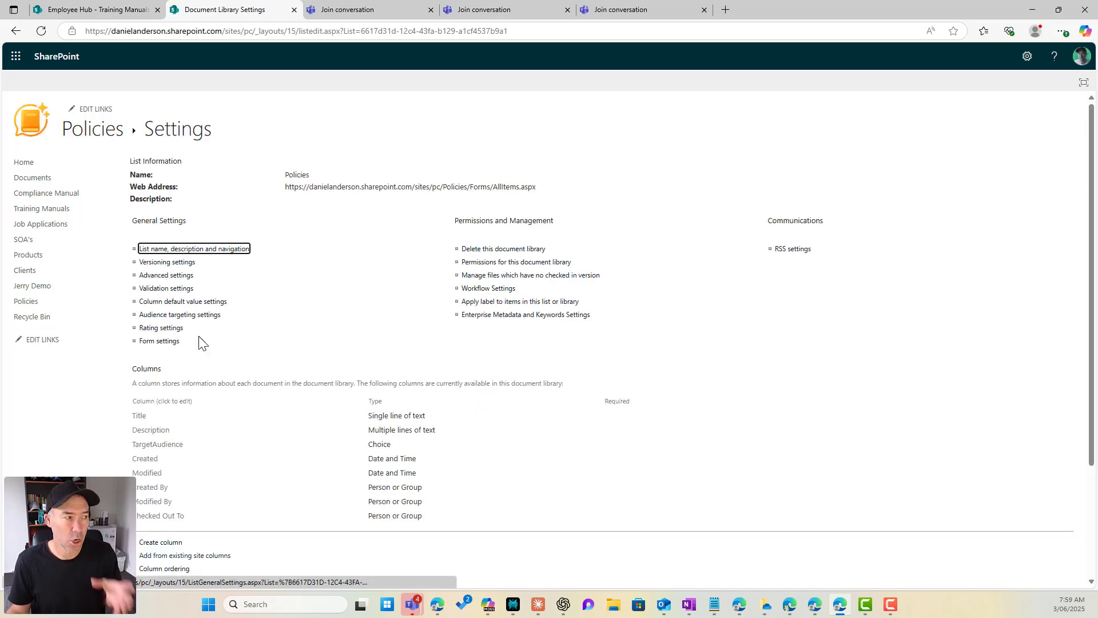
# Step: Widen the TargetAudience column and upload Parts Requests September.xlsx into Policies
pyautogui.click(93, 130)
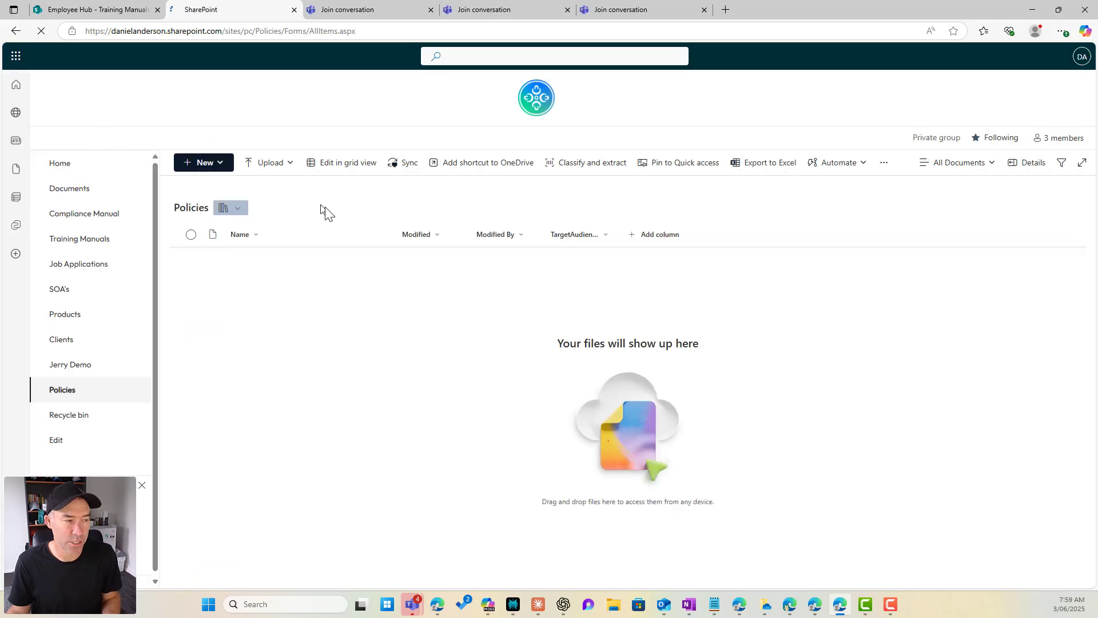
pyautogui.moveTo(618, 244); pyautogui.dragTo(652, 245)
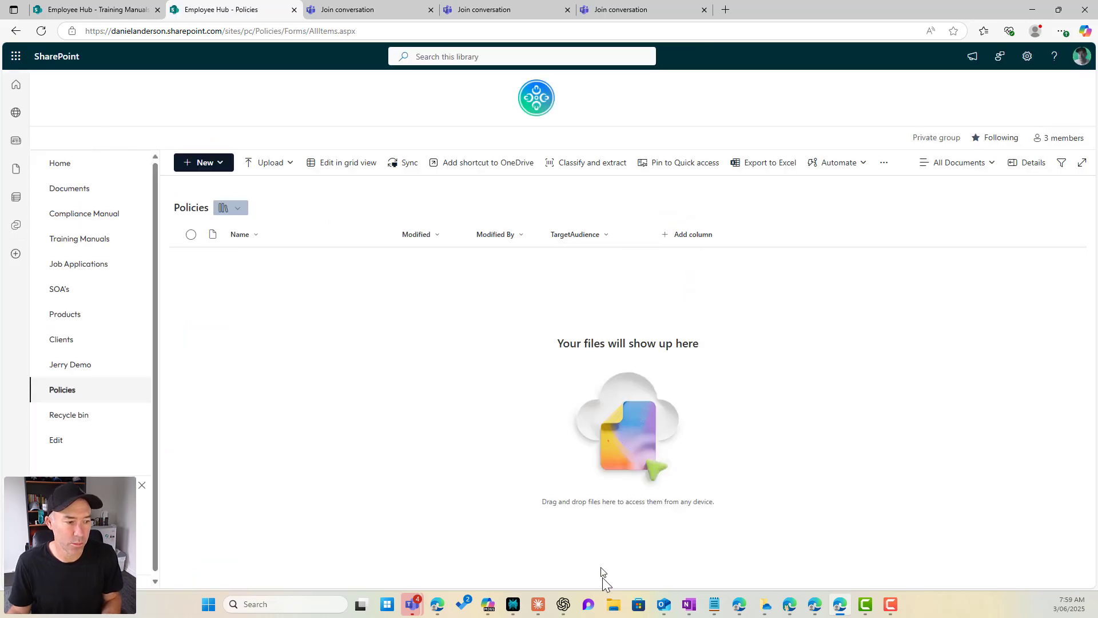
pyautogui.click(613, 604)
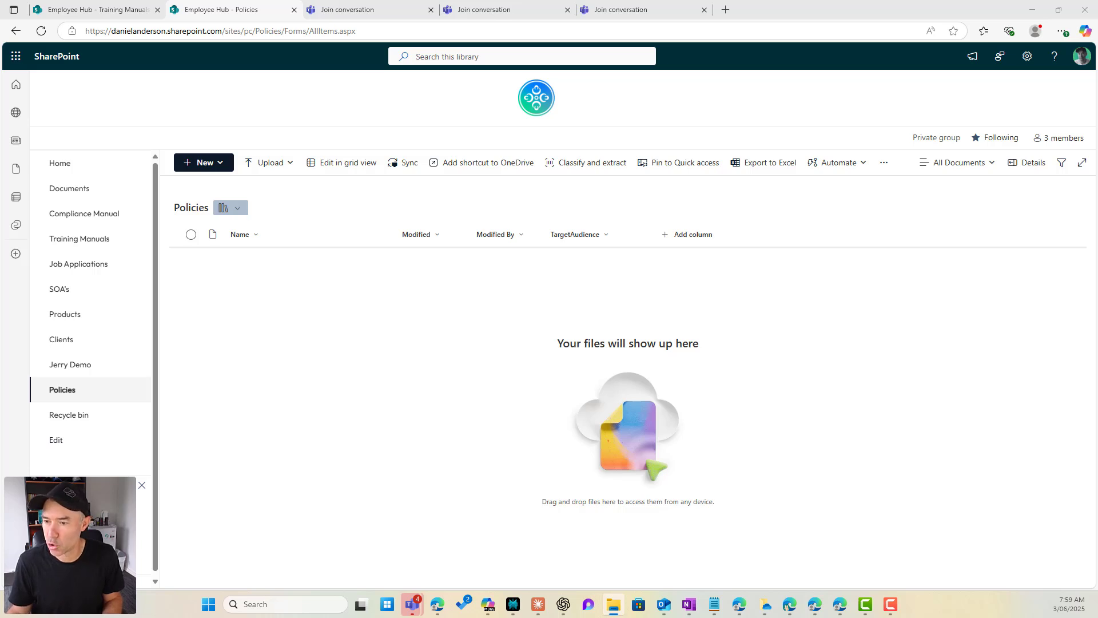
pyautogui.moveTo(944, 497); pyautogui.dragTo(367, 374)
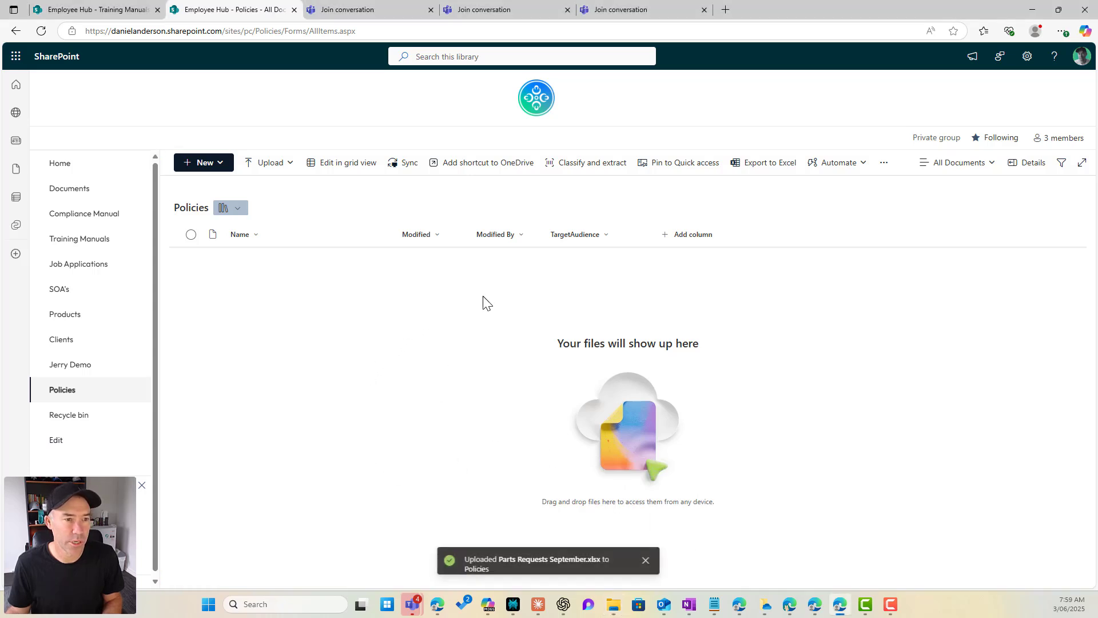
# Step: Use grid view to set the spreadsheet's TargetAudience to HR
pyautogui.click(314, 166)
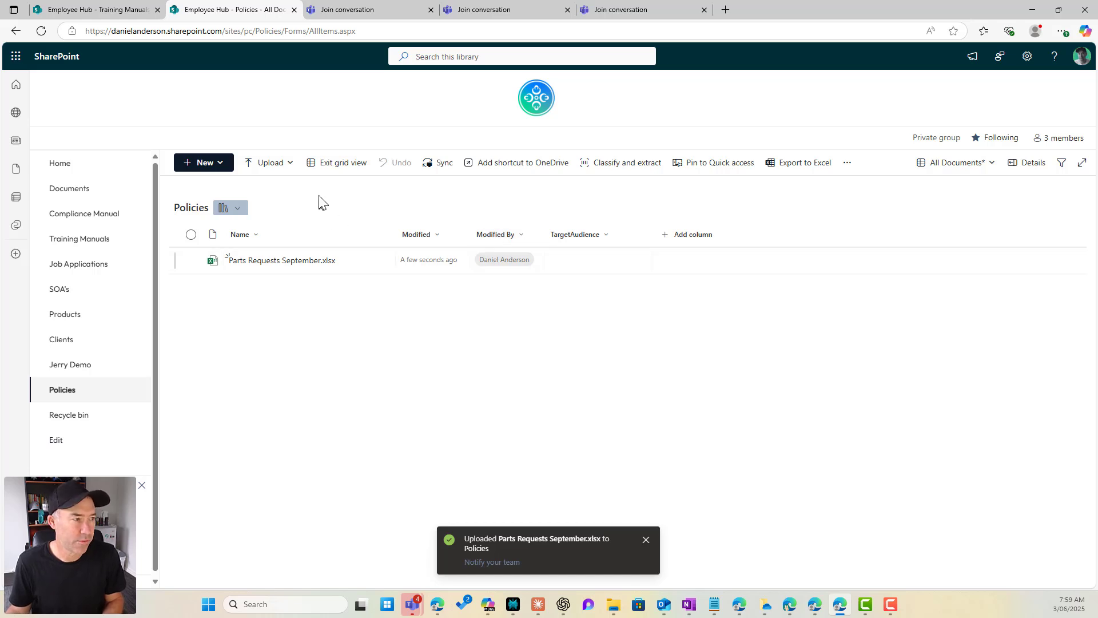
pyautogui.click(576, 273)
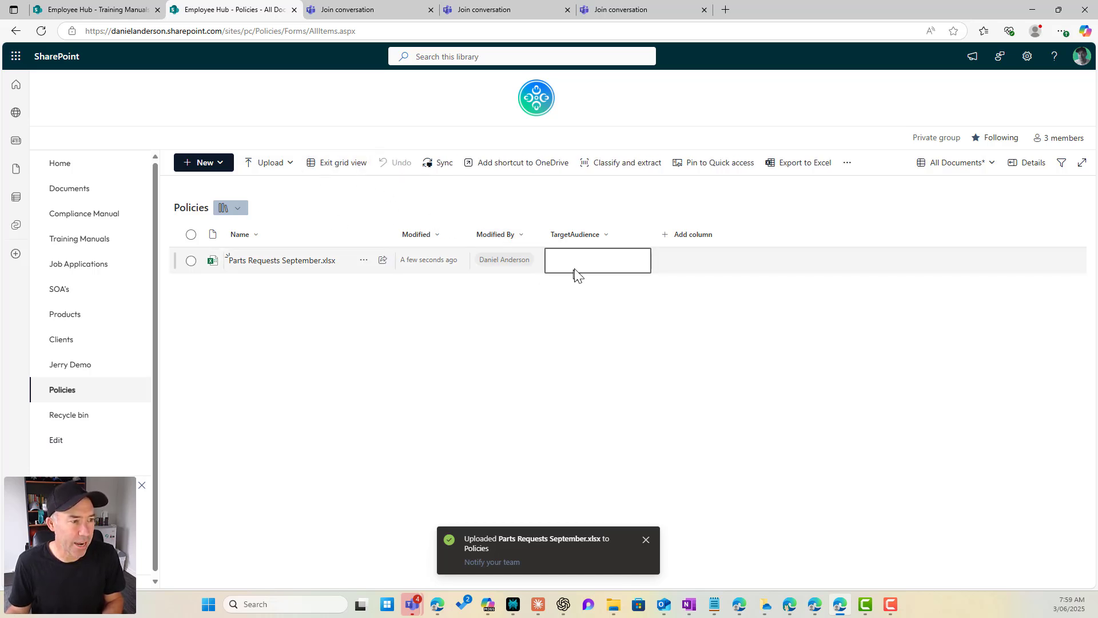
pyautogui.click(581, 267)
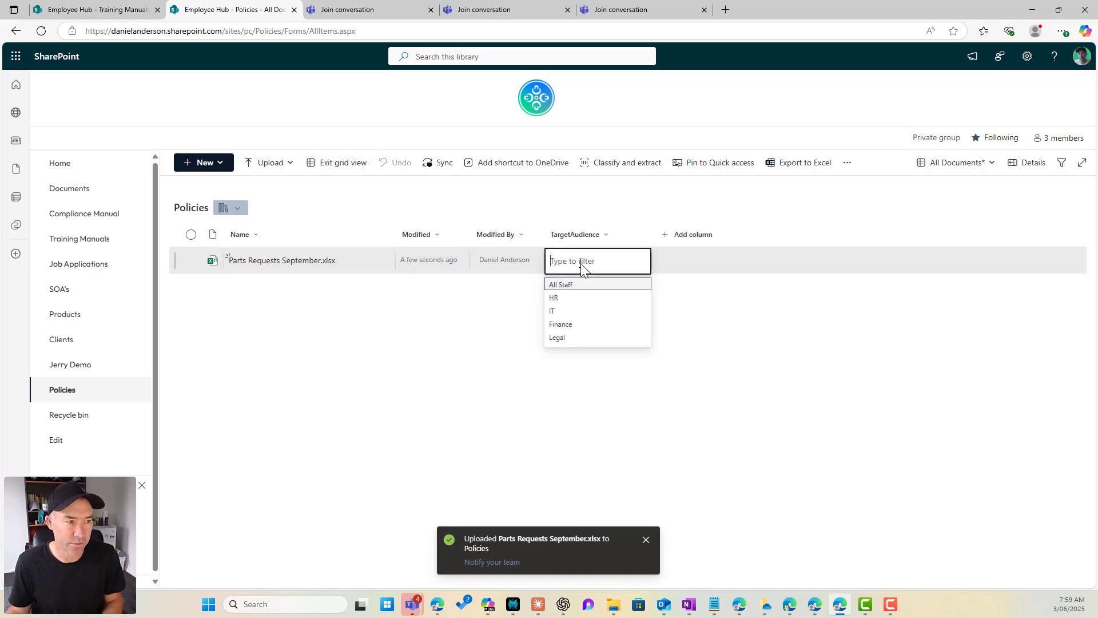
pyautogui.click(572, 299)
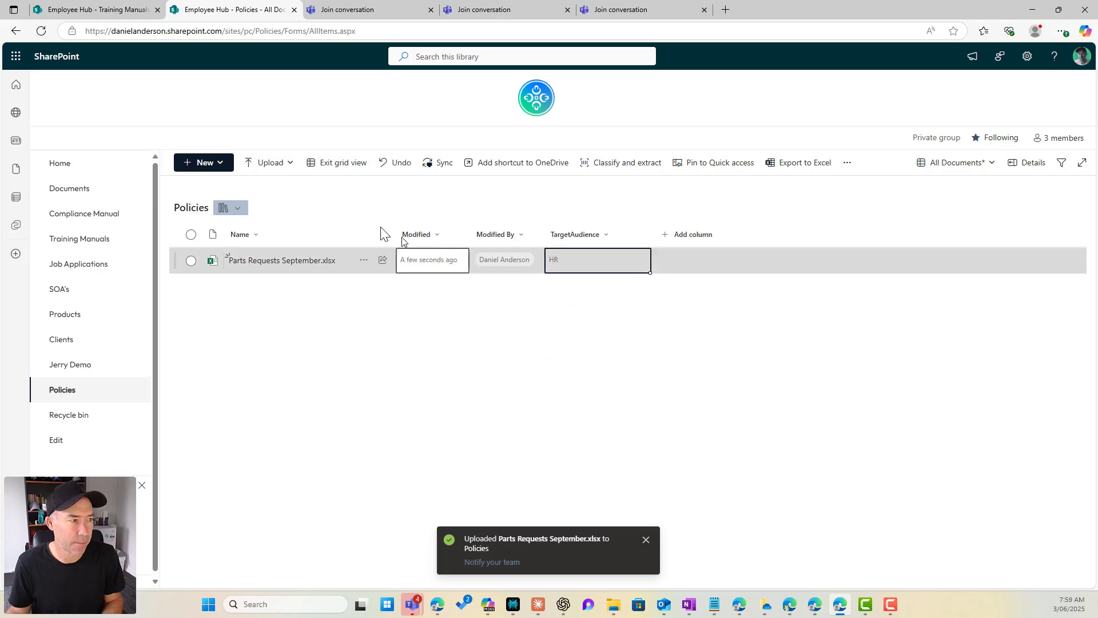
pyautogui.click(342, 163)
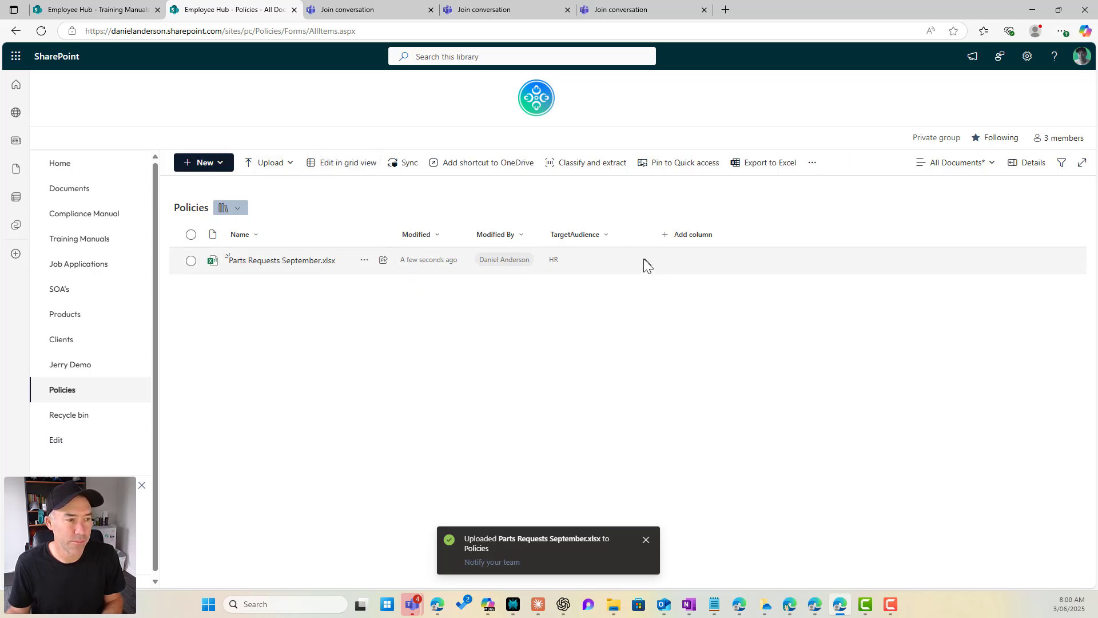
# Step: Format the TargetAudience column as choice pills, then open the Products library
pyautogui.click(605, 240)
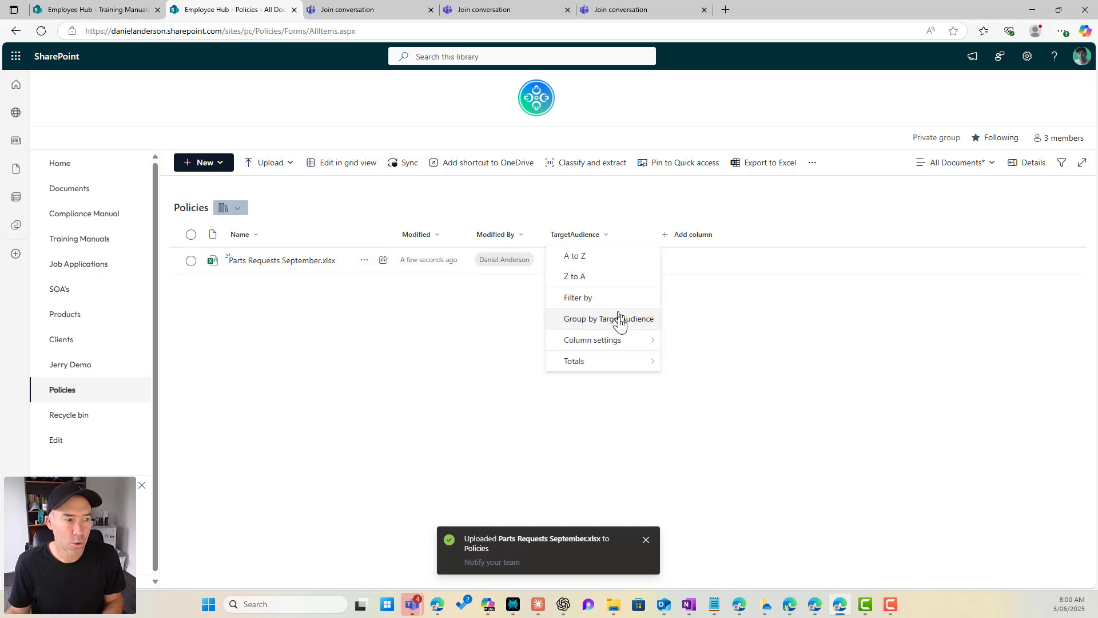
pyautogui.moveTo(625, 350)
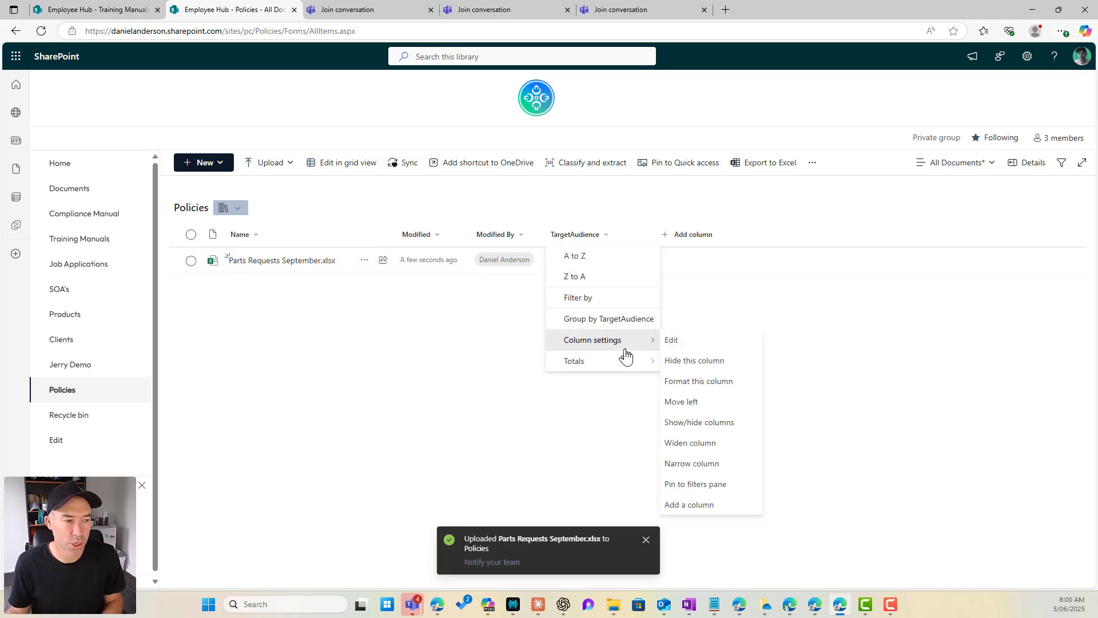
pyautogui.click(697, 381)
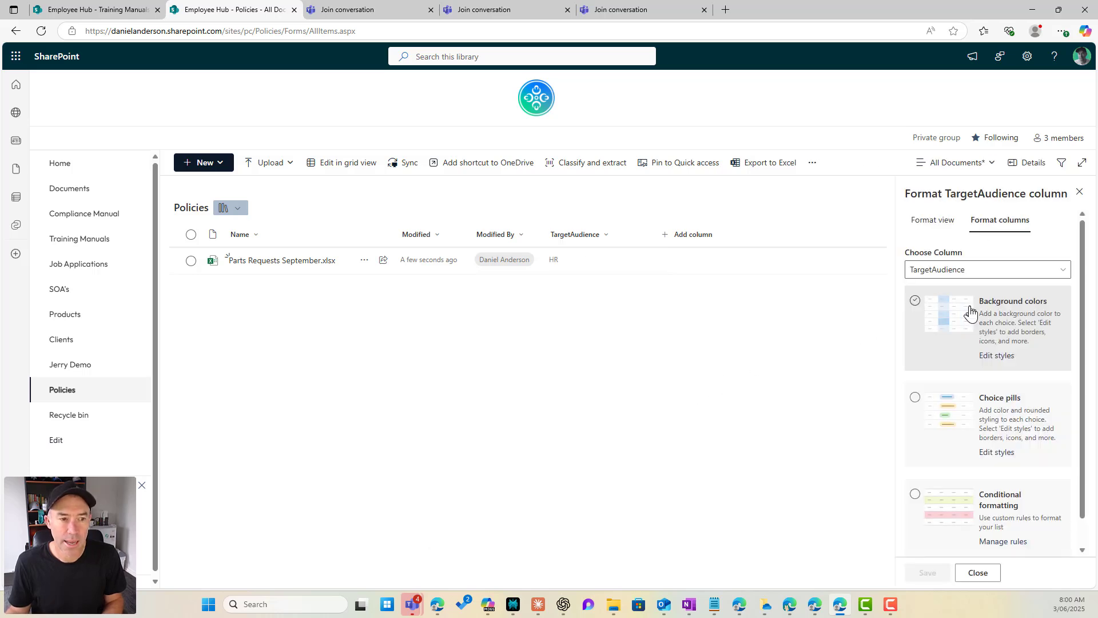
pyautogui.click(998, 409)
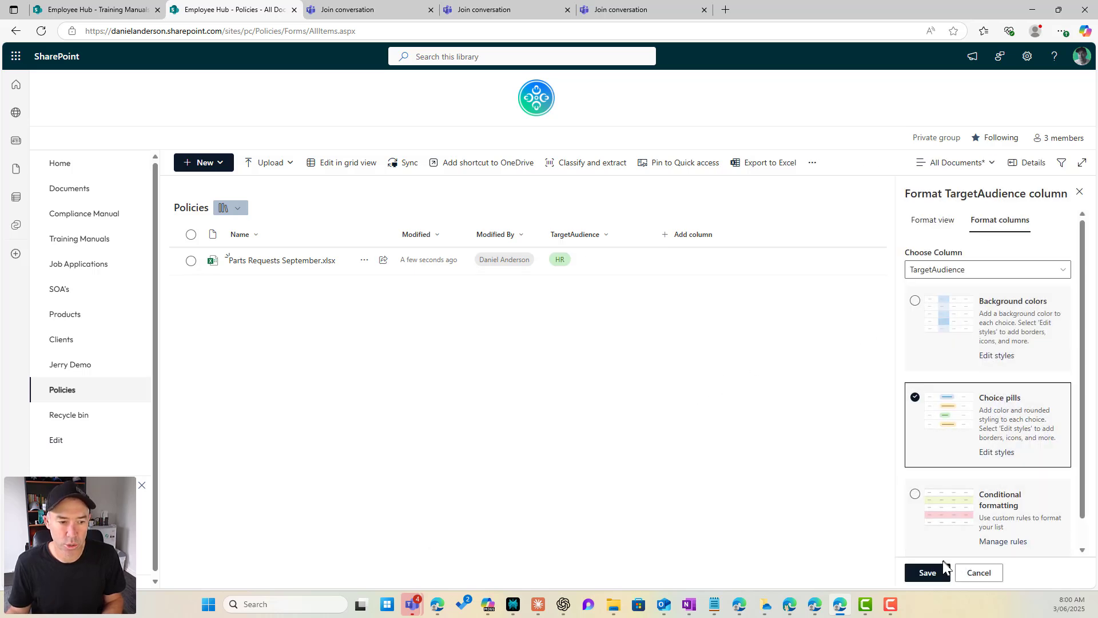
pyautogui.click(927, 573)
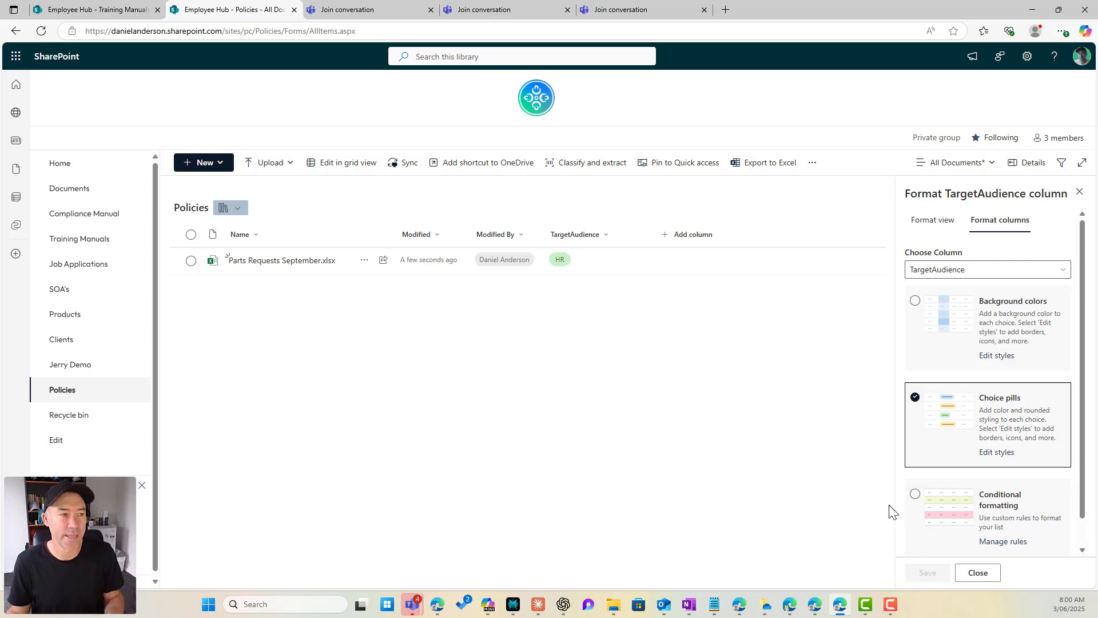
pyautogui.click(1079, 193)
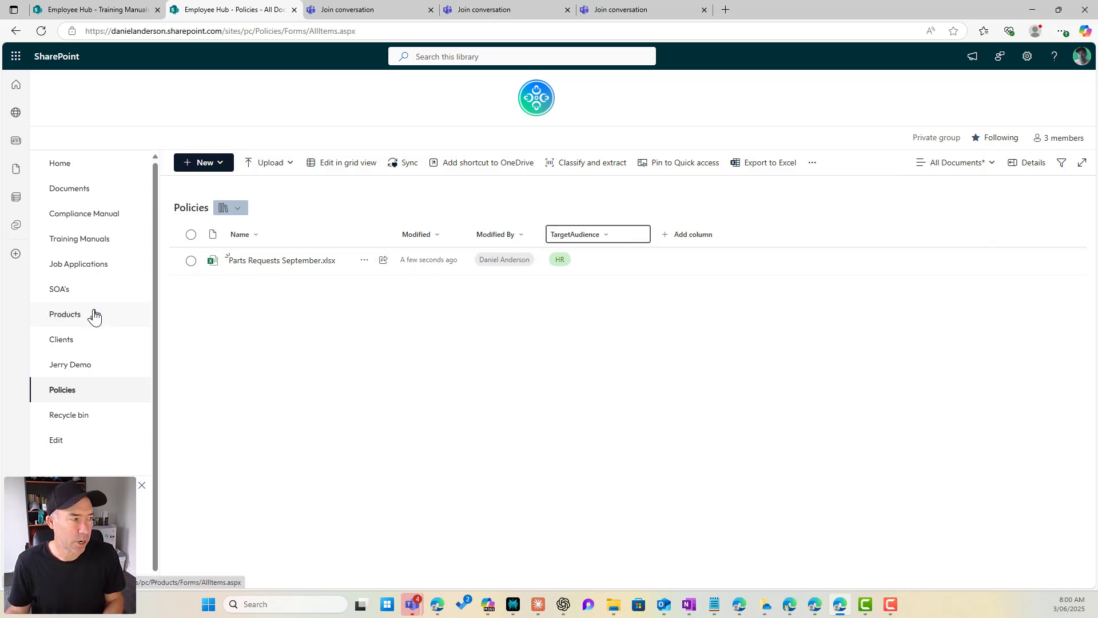
pyautogui.click(76, 315)
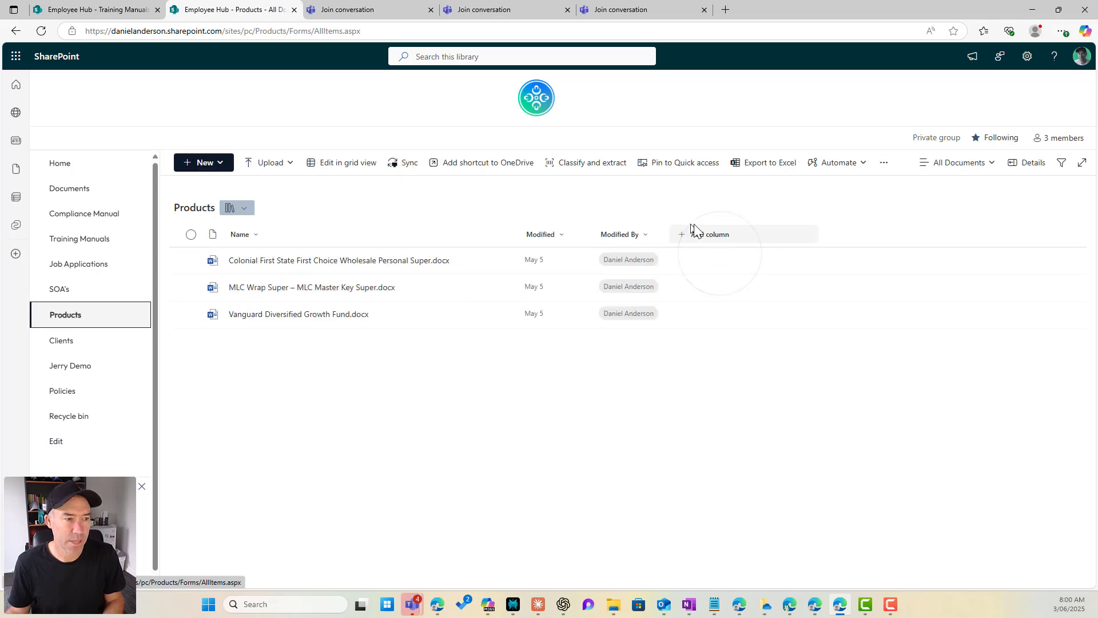
# Step: From Products library settings, add the TargetAudience column from the Copilot Site Columns group
pyautogui.click(1027, 56)
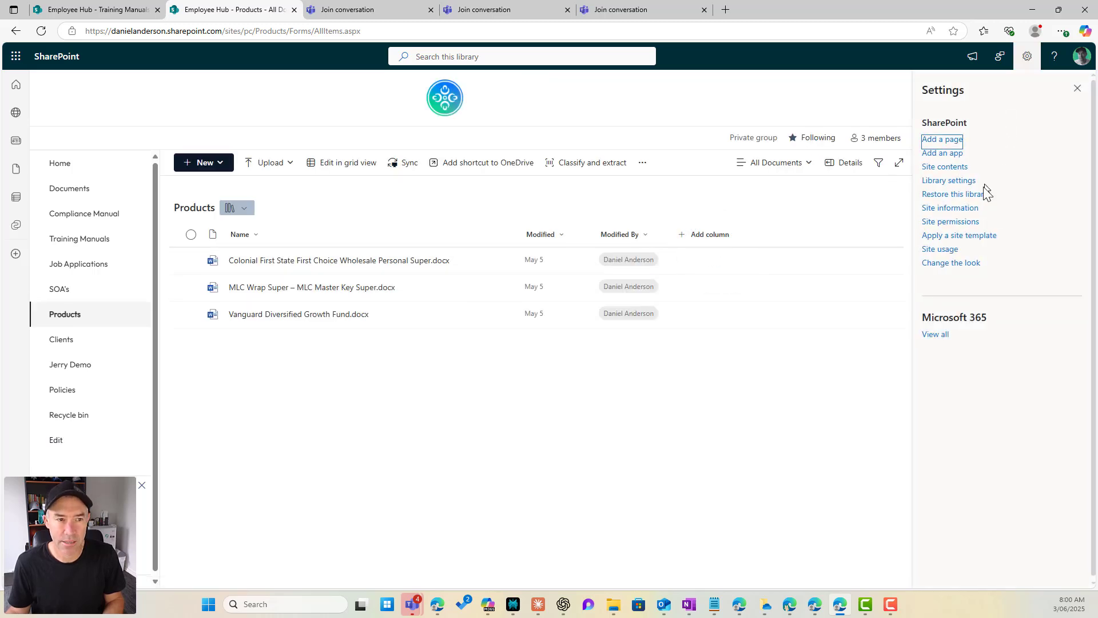
pyautogui.click(949, 181)
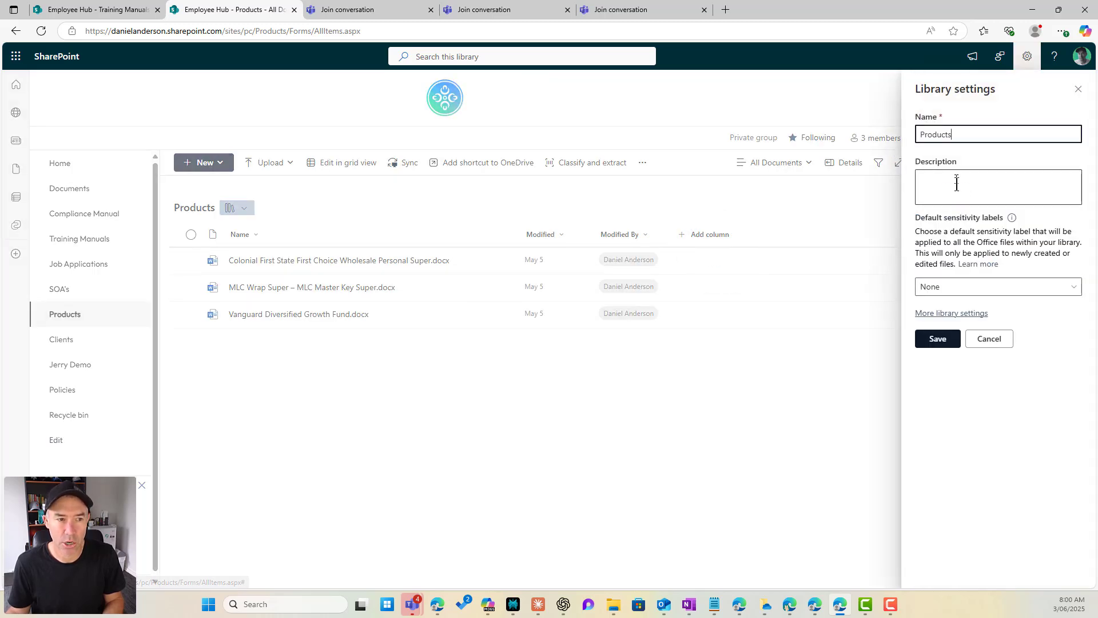
pyautogui.click(959, 315)
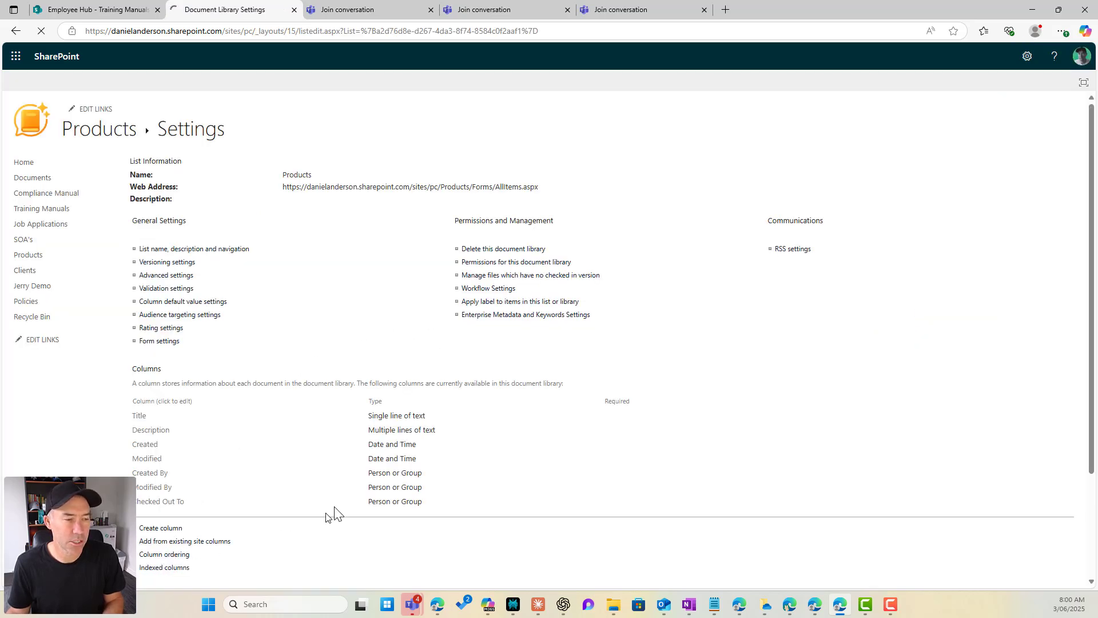
pyautogui.click(342, 182)
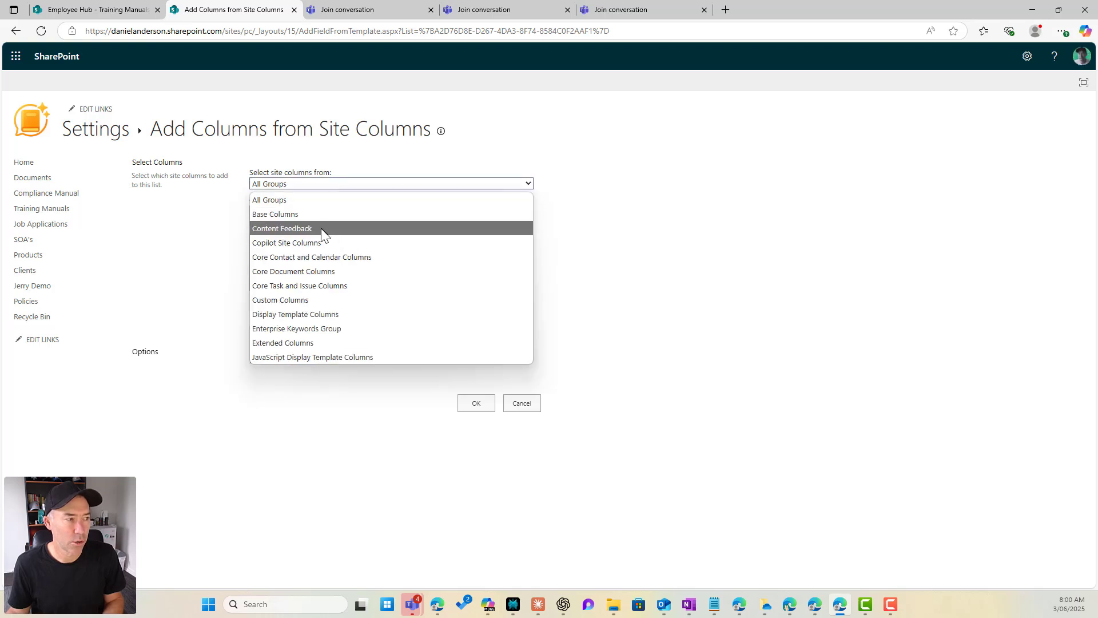
pyautogui.click(326, 243)
pyautogui.click(399, 234)
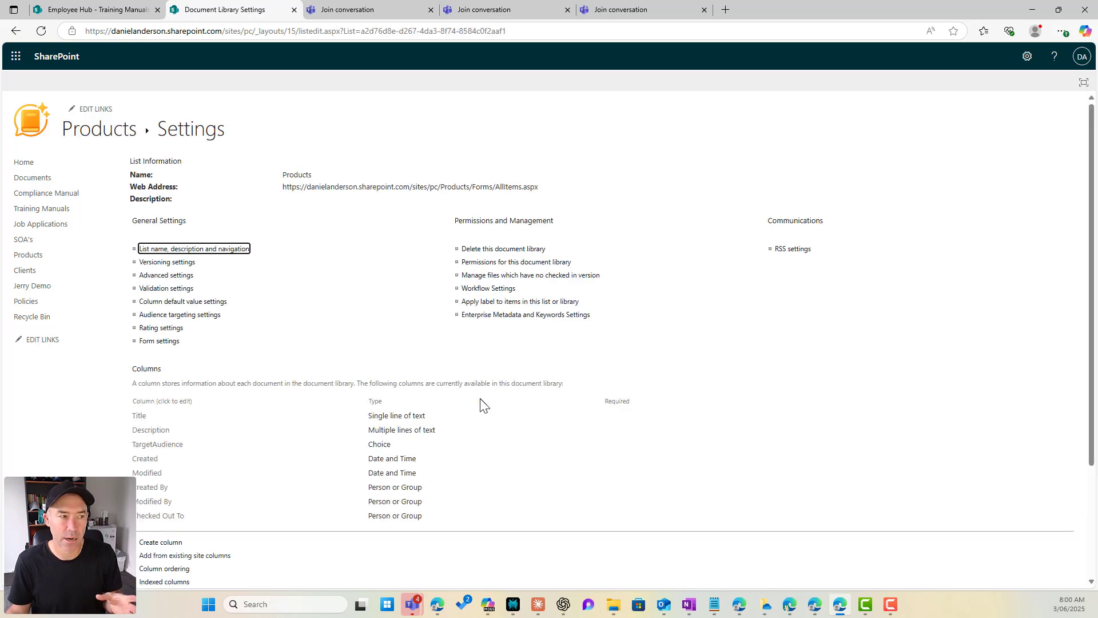
# Step: In grid view, tag the three Products documents' TargetAudience as Legal, HR and Finance
pyautogui.click(109, 138)
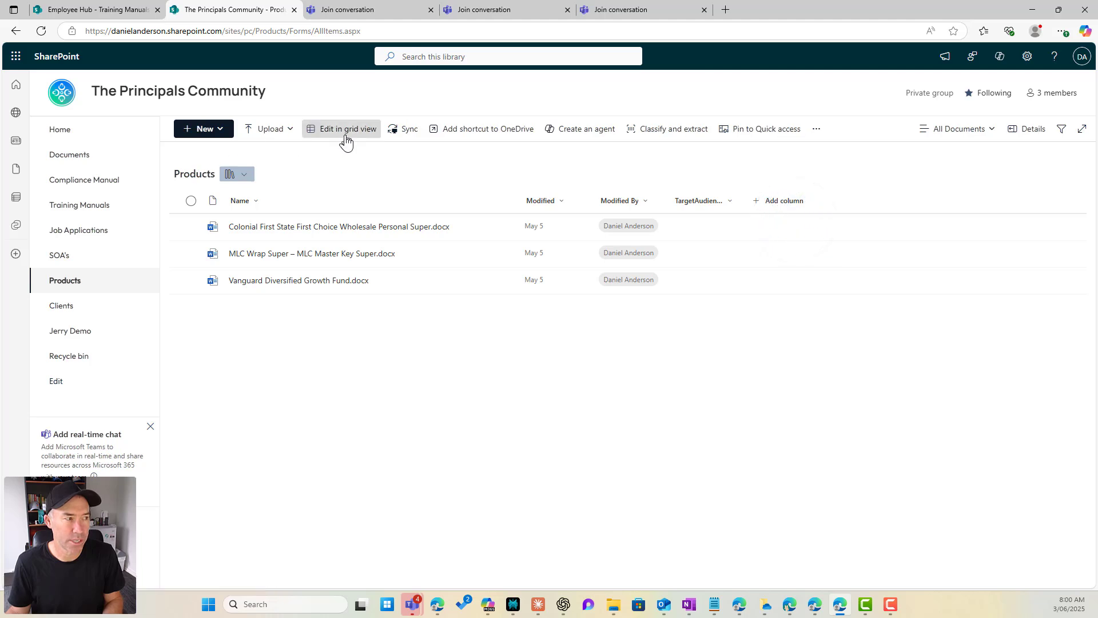
pyautogui.click(345, 135)
pyautogui.click(701, 224)
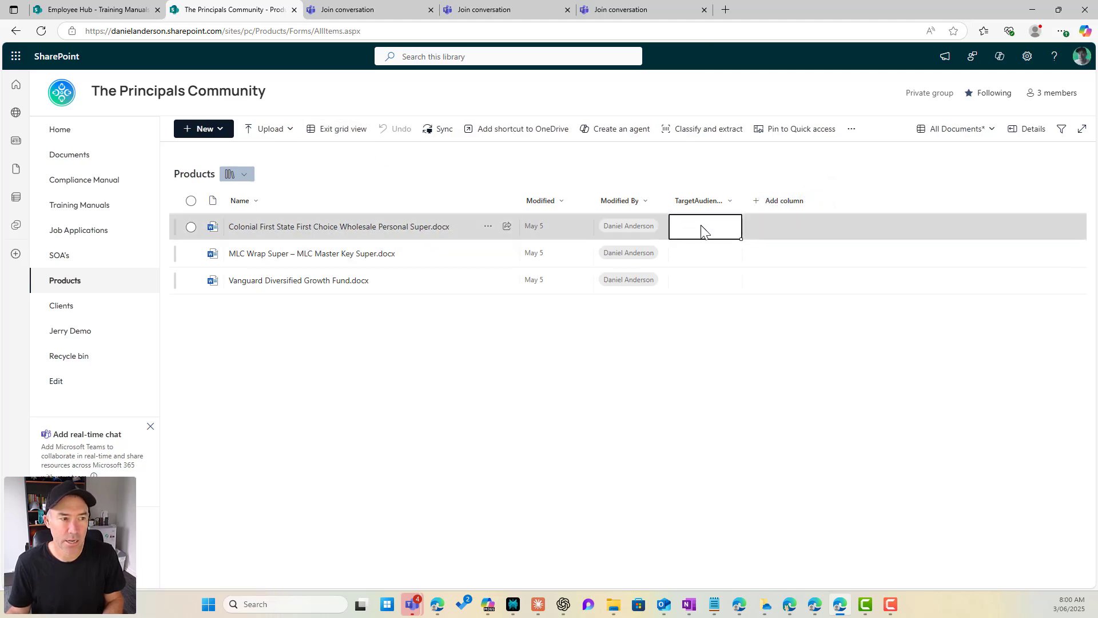
pyautogui.click(701, 225)
pyautogui.click(691, 304)
pyautogui.click(696, 260)
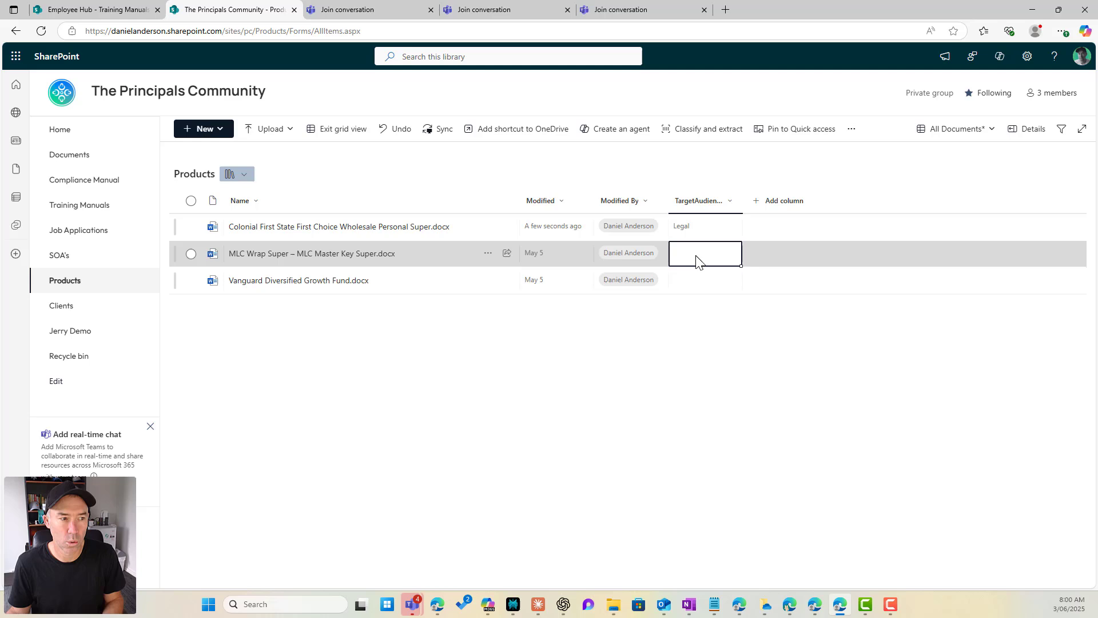
pyautogui.click(696, 260)
pyautogui.click(693, 289)
pyautogui.click(698, 284)
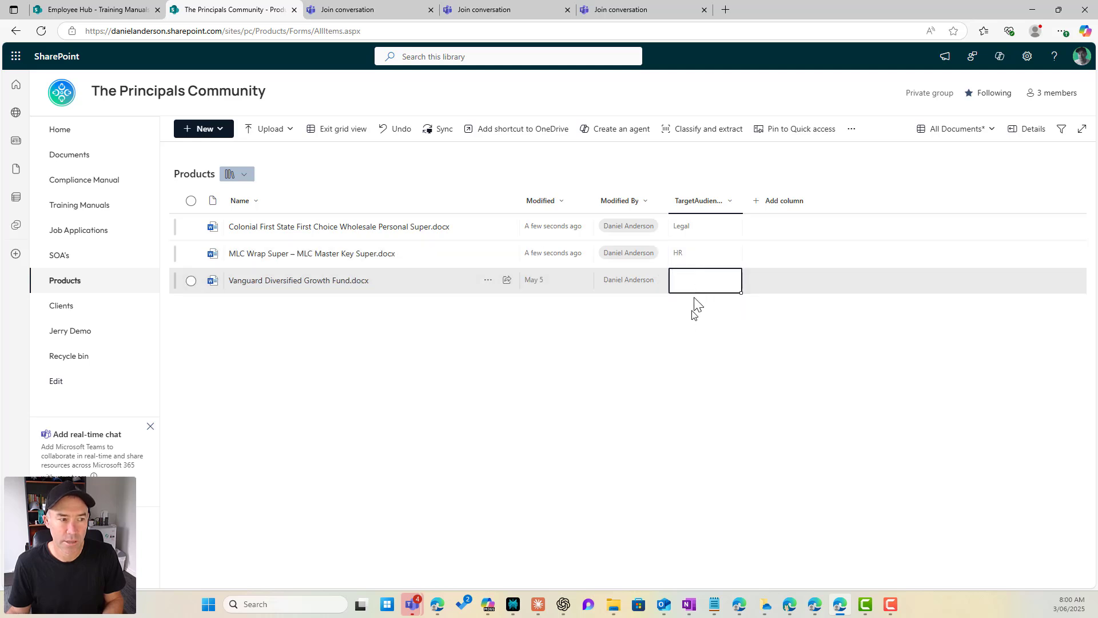
pyautogui.click(700, 282)
pyautogui.click(697, 344)
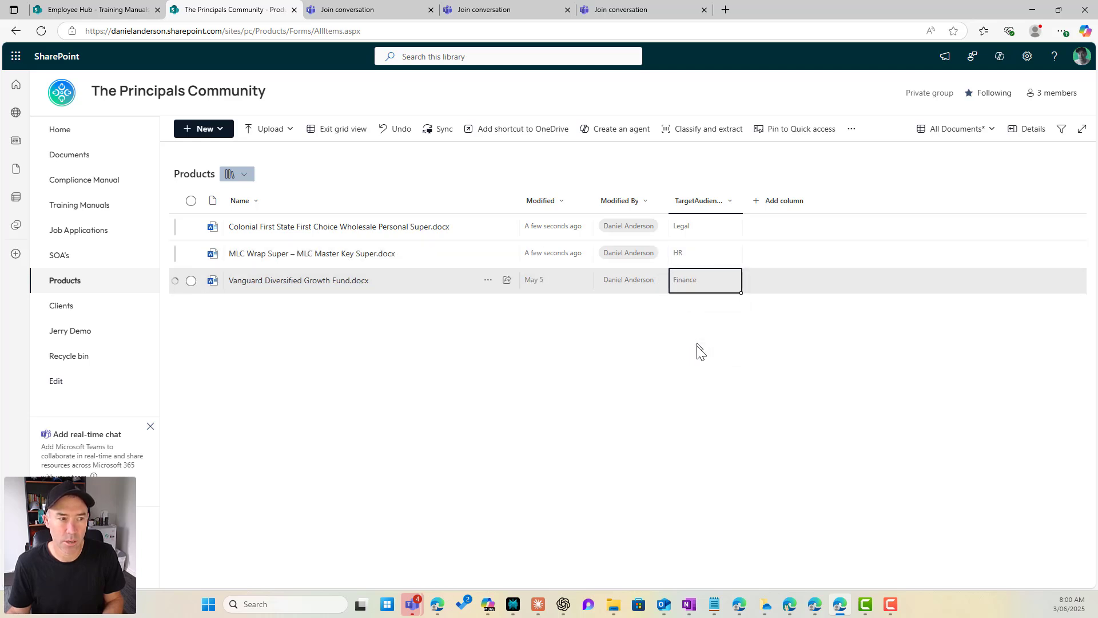
pyautogui.click(338, 129)
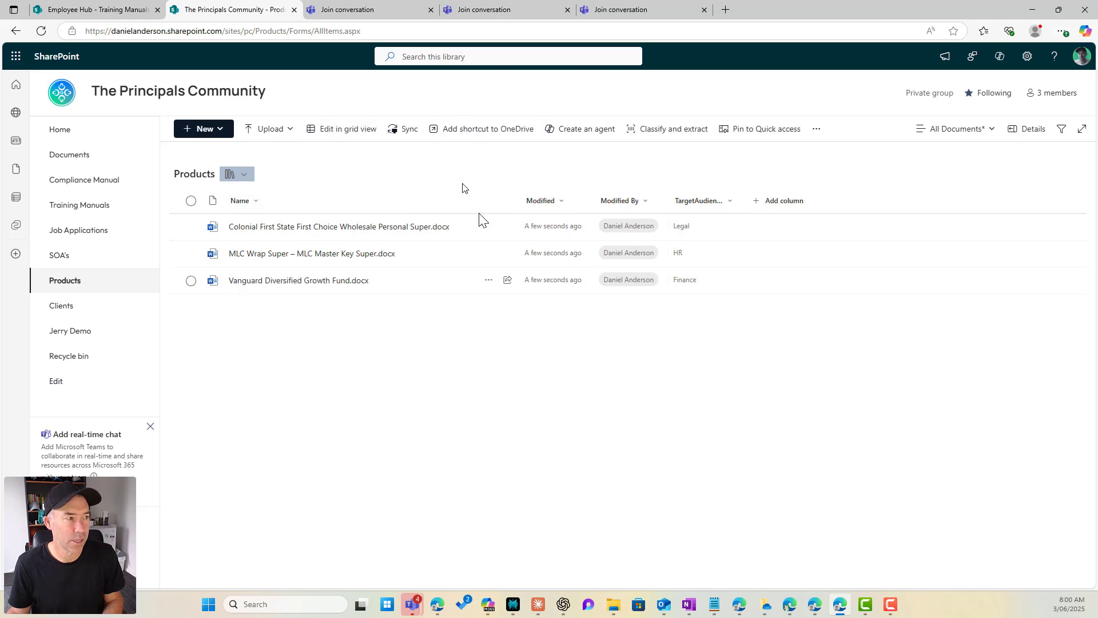
# Step: Format the Products library's TargetAudience column as choice pills and save the formatting
pyautogui.click(729, 203)
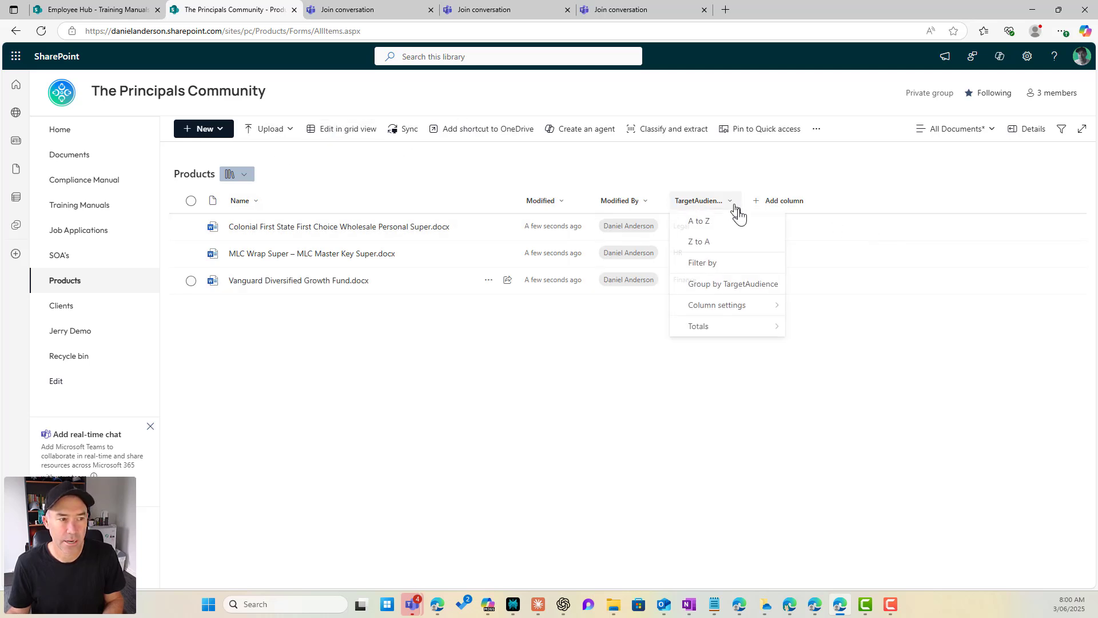
pyautogui.moveTo(753, 309)
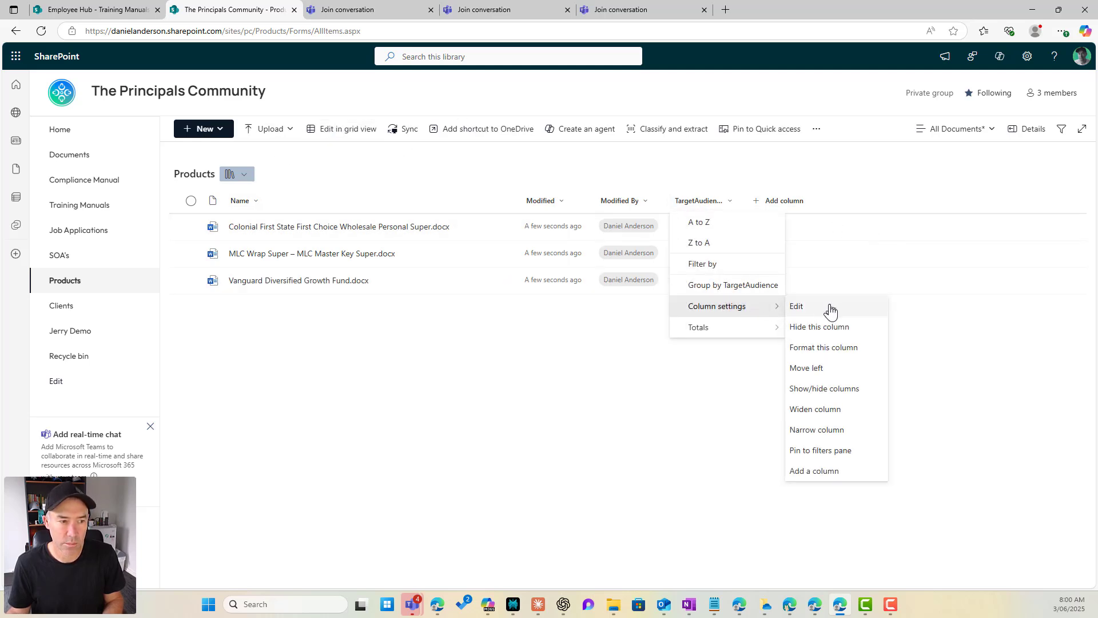
pyautogui.click(834, 350)
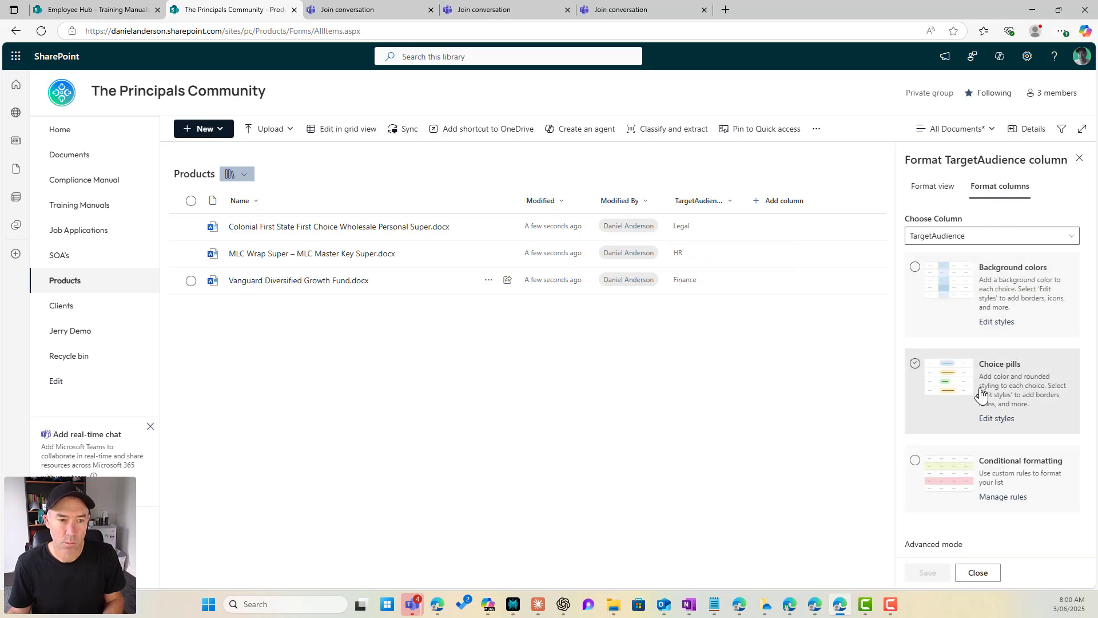
pyautogui.click(914, 391)
pyautogui.click(927, 575)
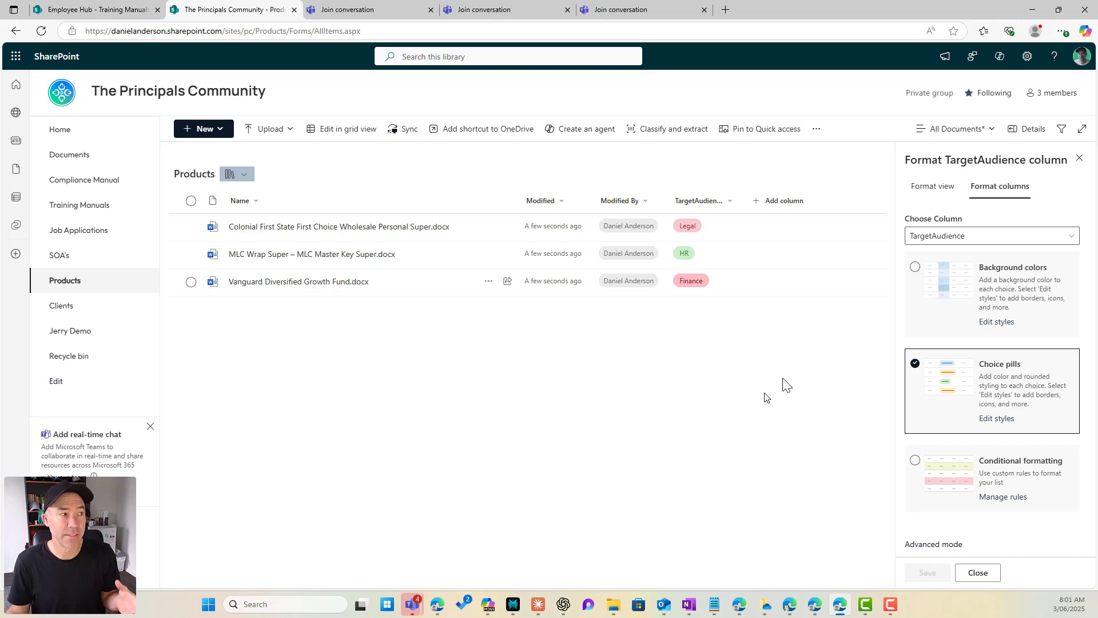
pyautogui.click(1080, 160)
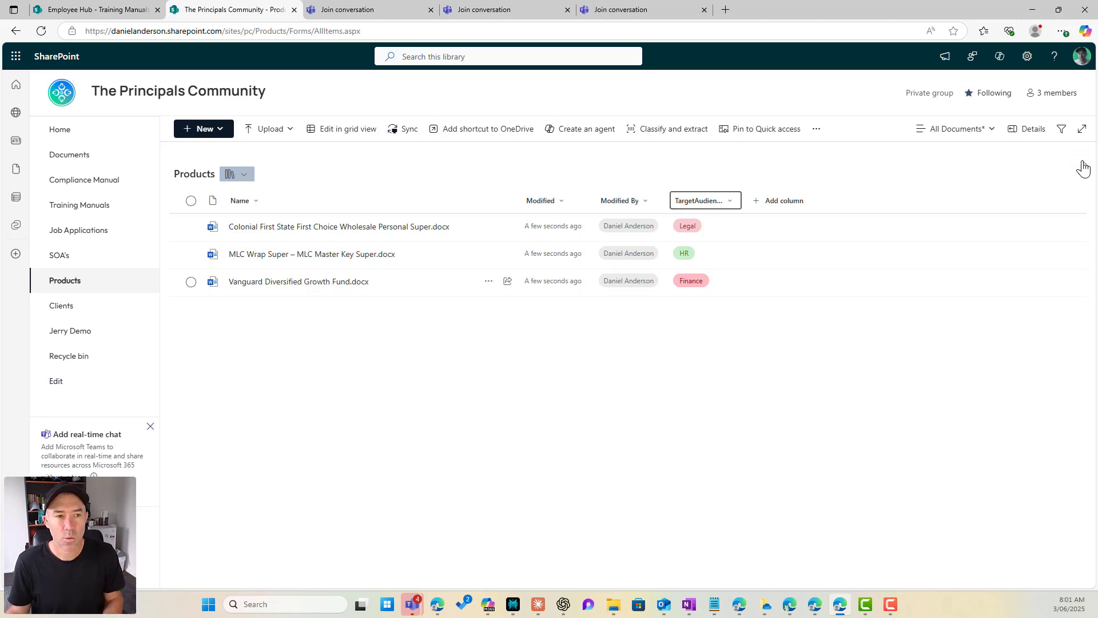
# Step: Save the Products view with pill formatting, then open the TargetAudience site column for editing
pyautogui.click(960, 131)
pyautogui.click(933, 277)
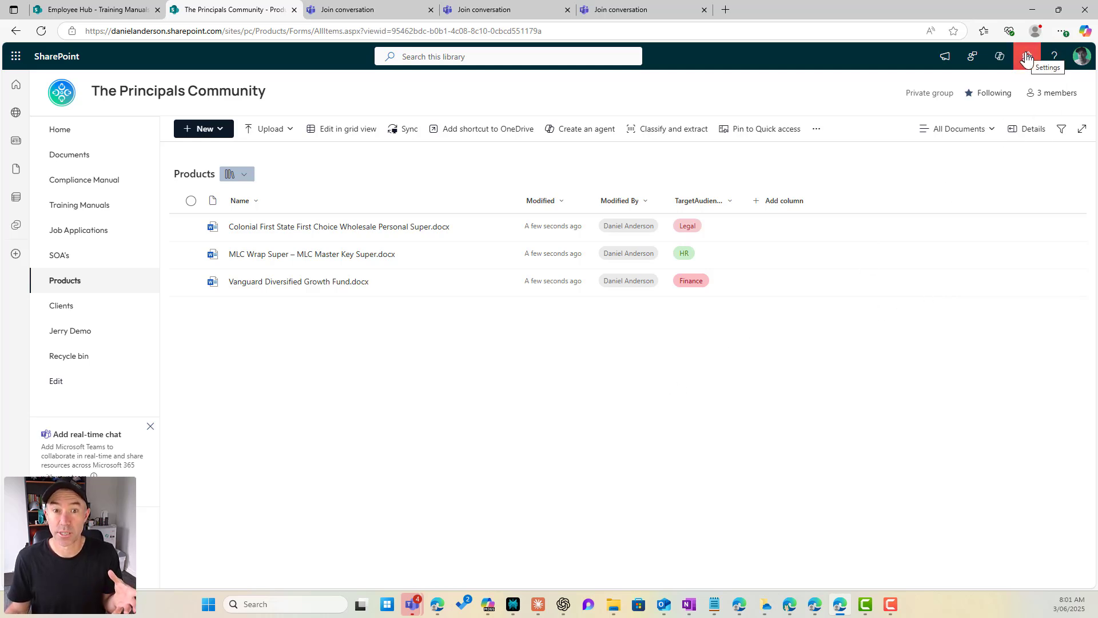
pyautogui.click(1027, 58)
pyautogui.click(955, 195)
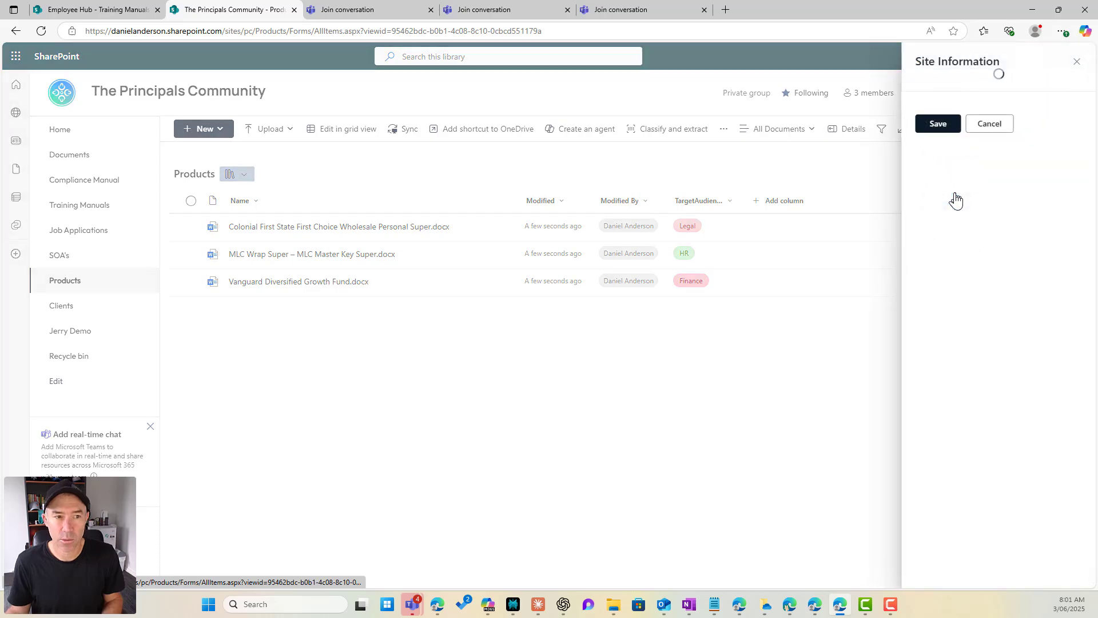
pyautogui.click(963, 400)
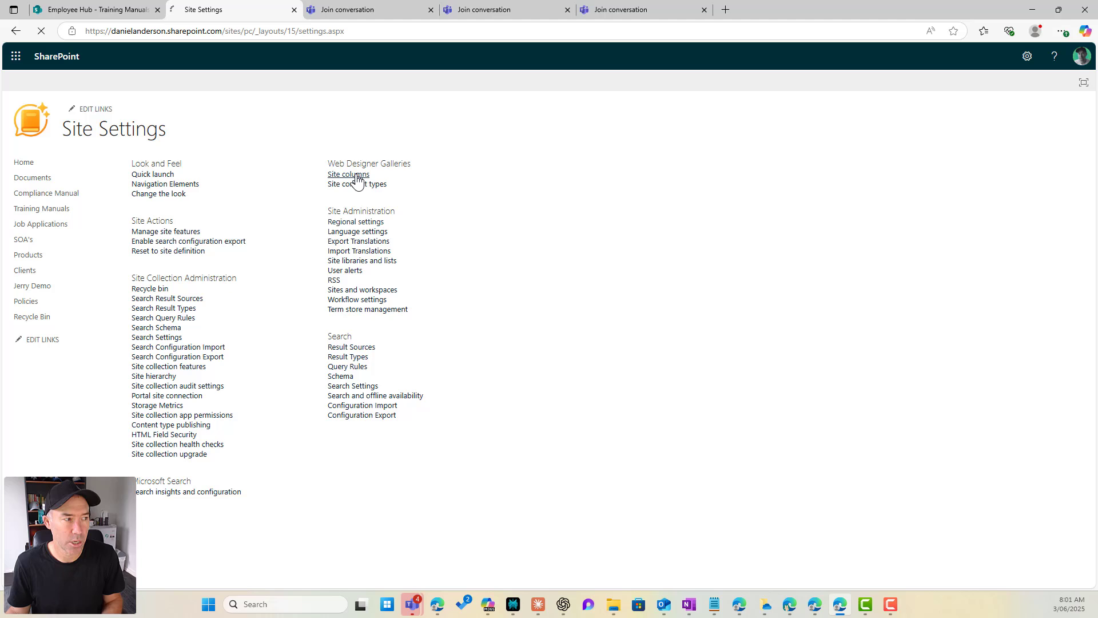
pyautogui.click(354, 175)
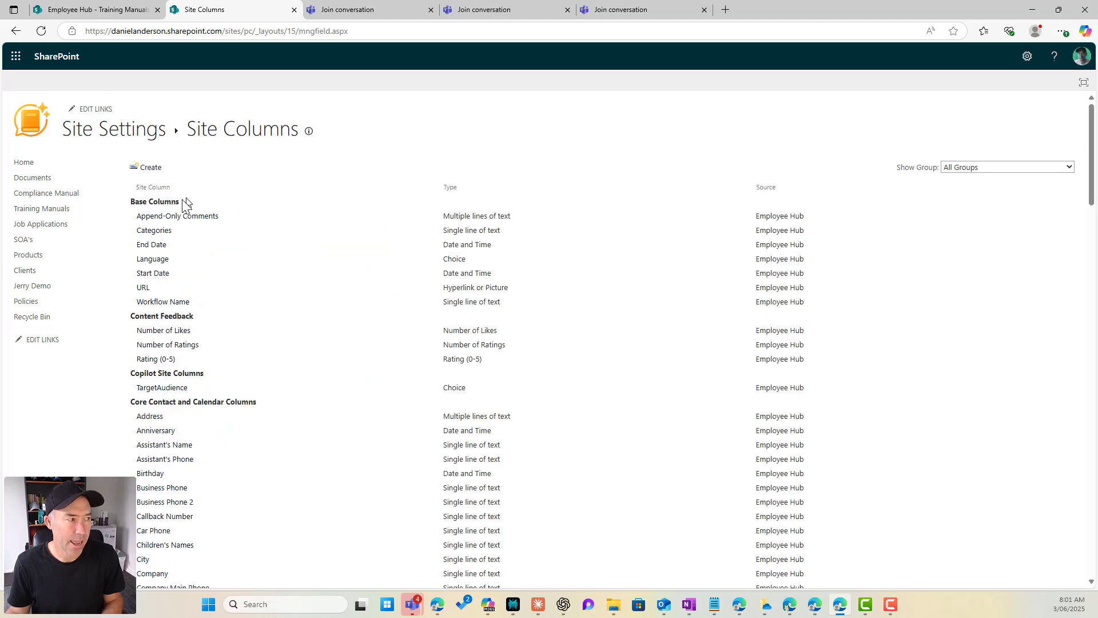
pyautogui.click(161, 388)
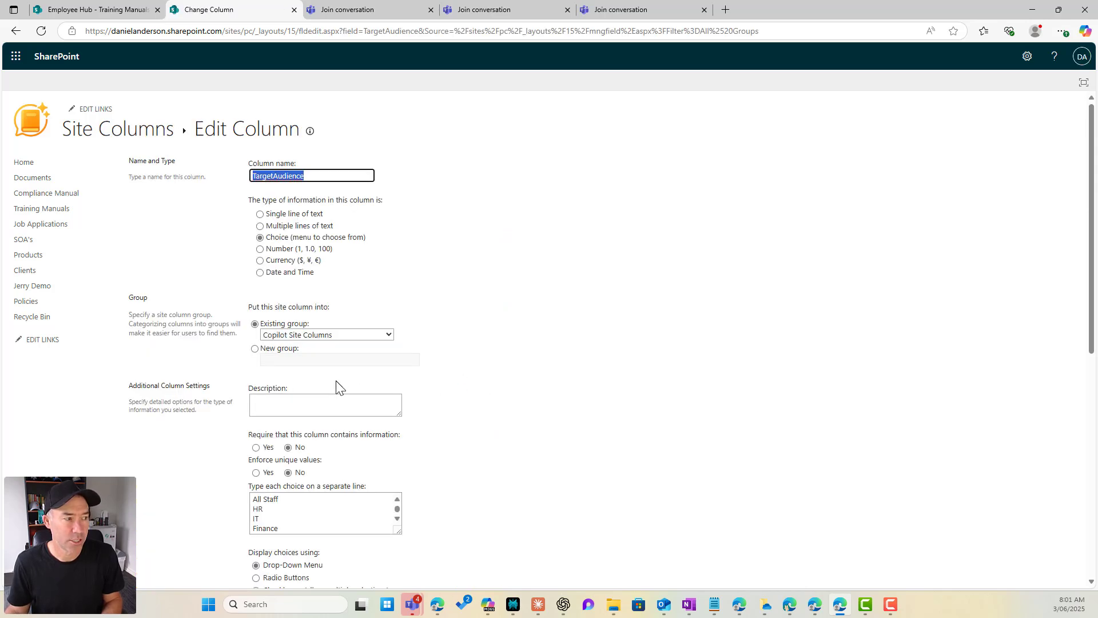
# Step: Add Executives as a new TargetAudience choice and apply the change to all lists
pyautogui.scroll(-1, 334, 417)
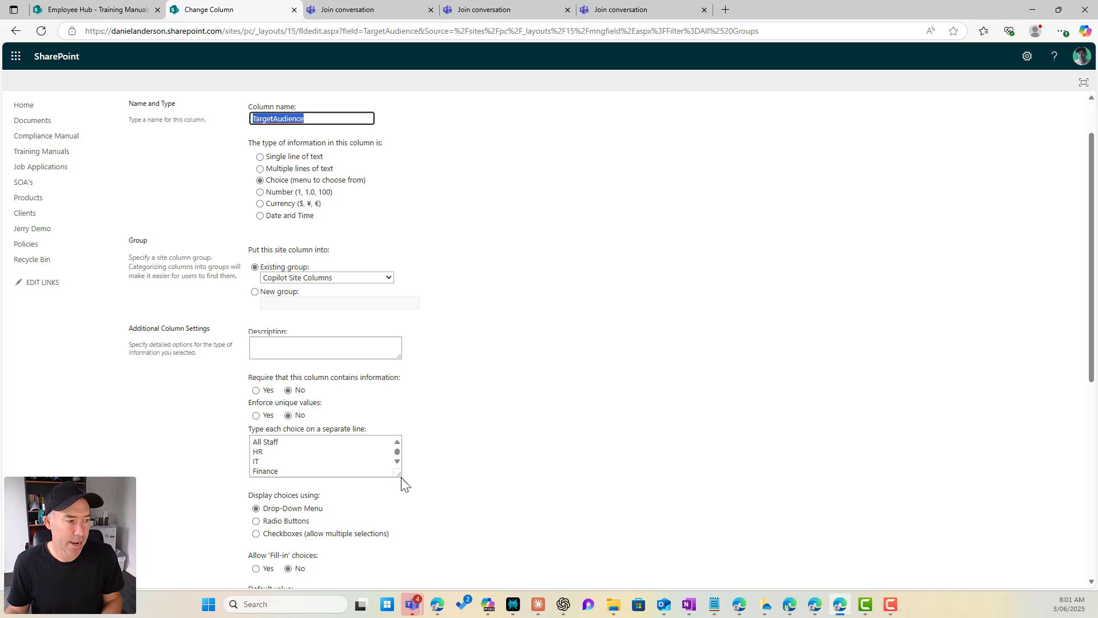
pyautogui.click(400, 476)
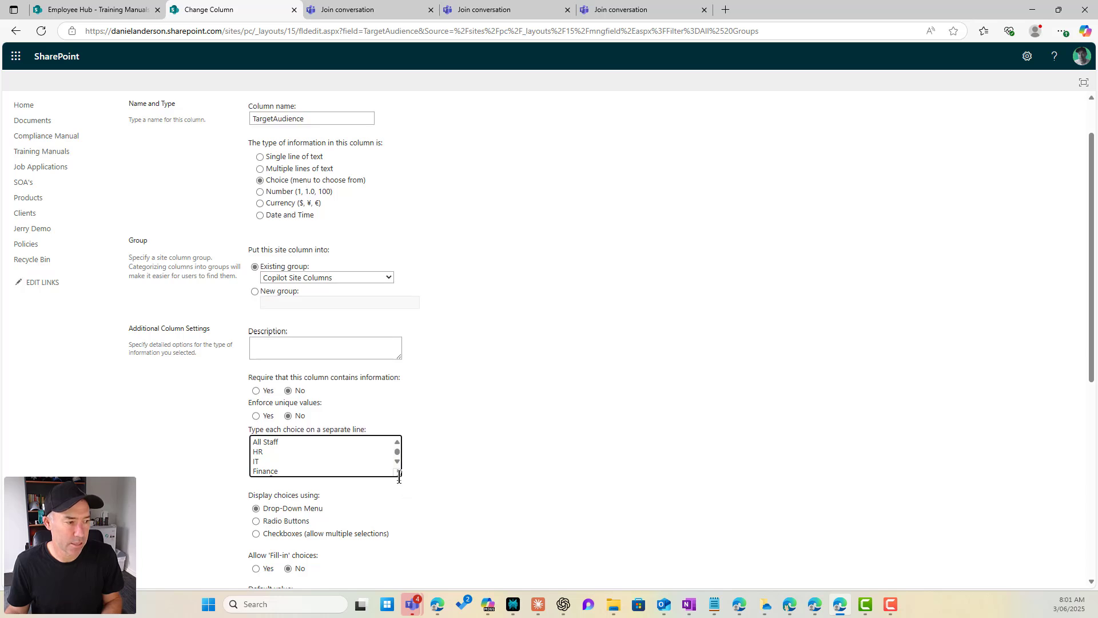
pyautogui.moveTo(401, 474); pyautogui.dragTo(484, 525)
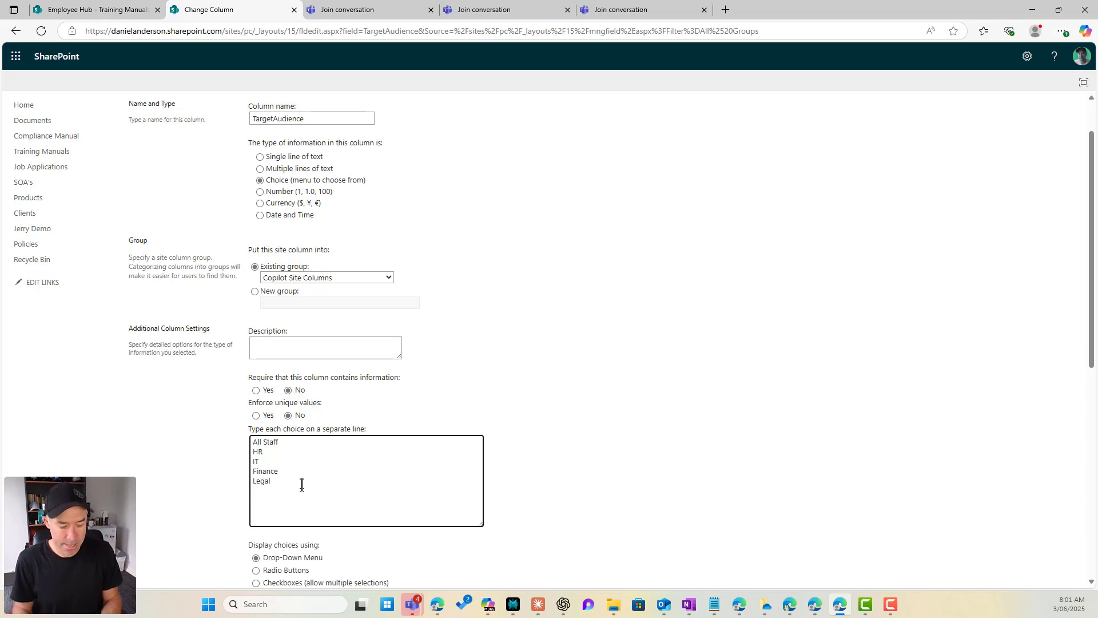
pyautogui.write('ves')
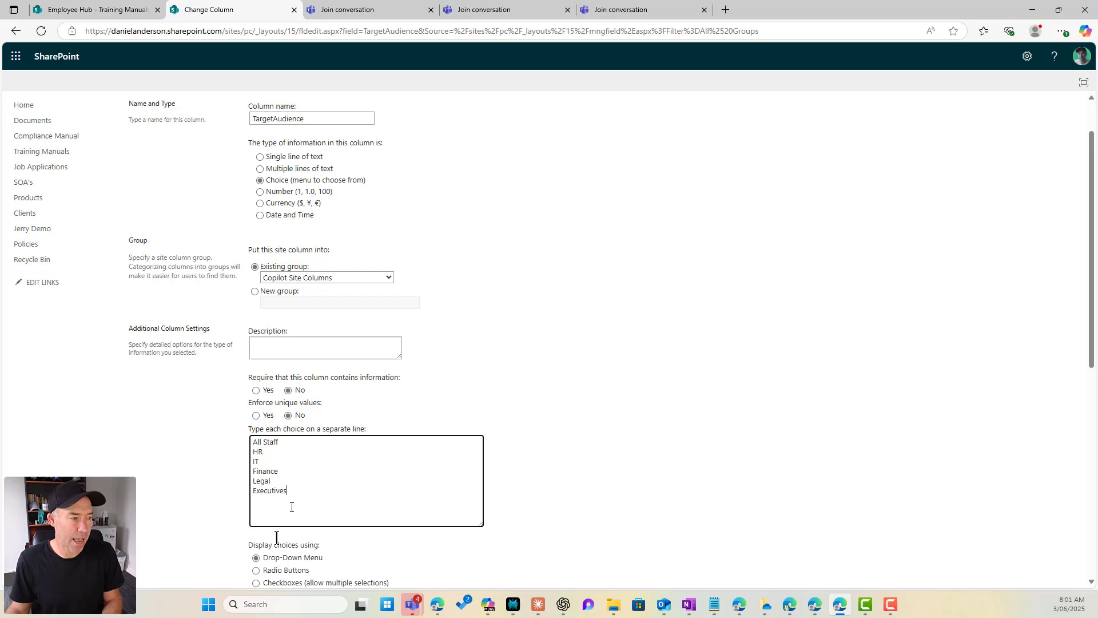
pyautogui.scroll(-8, 597, 366)
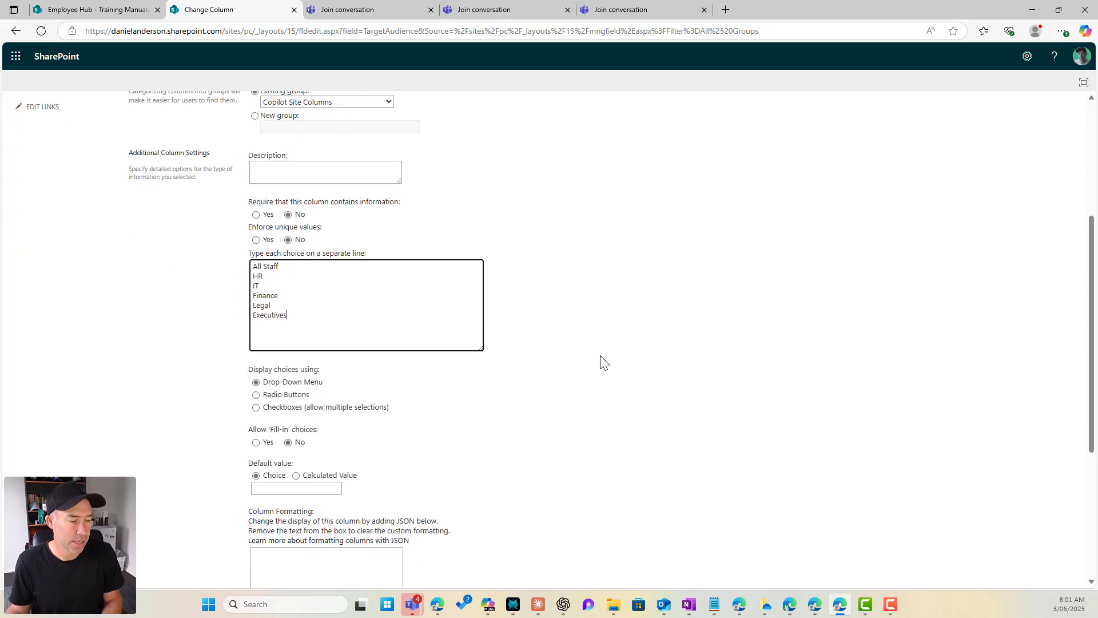
pyautogui.click(1001, 527)
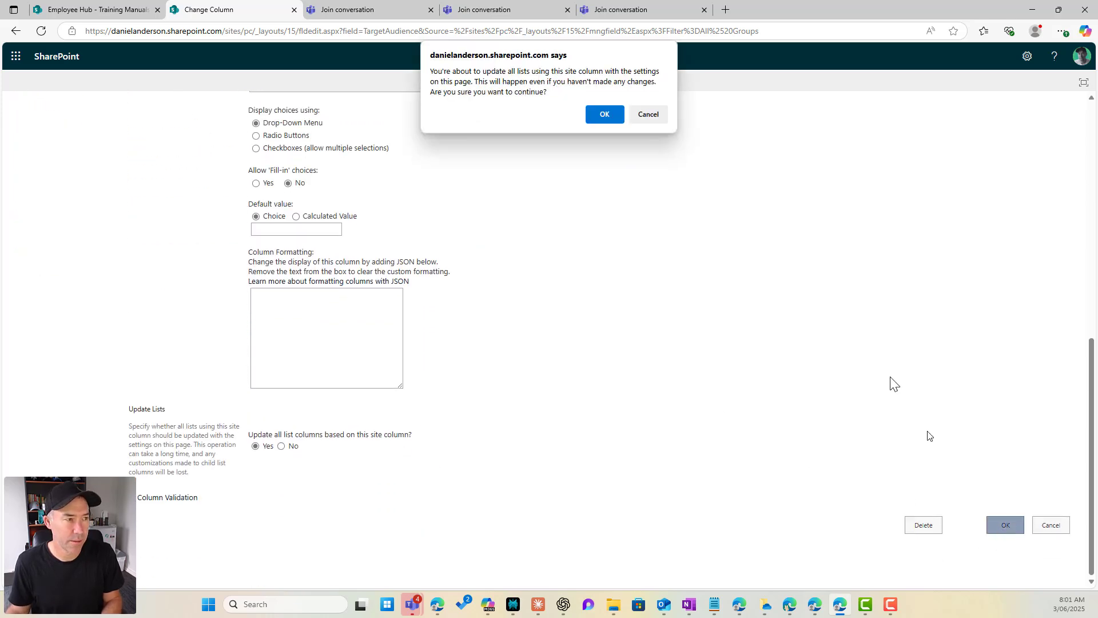
pyautogui.click(604, 116)
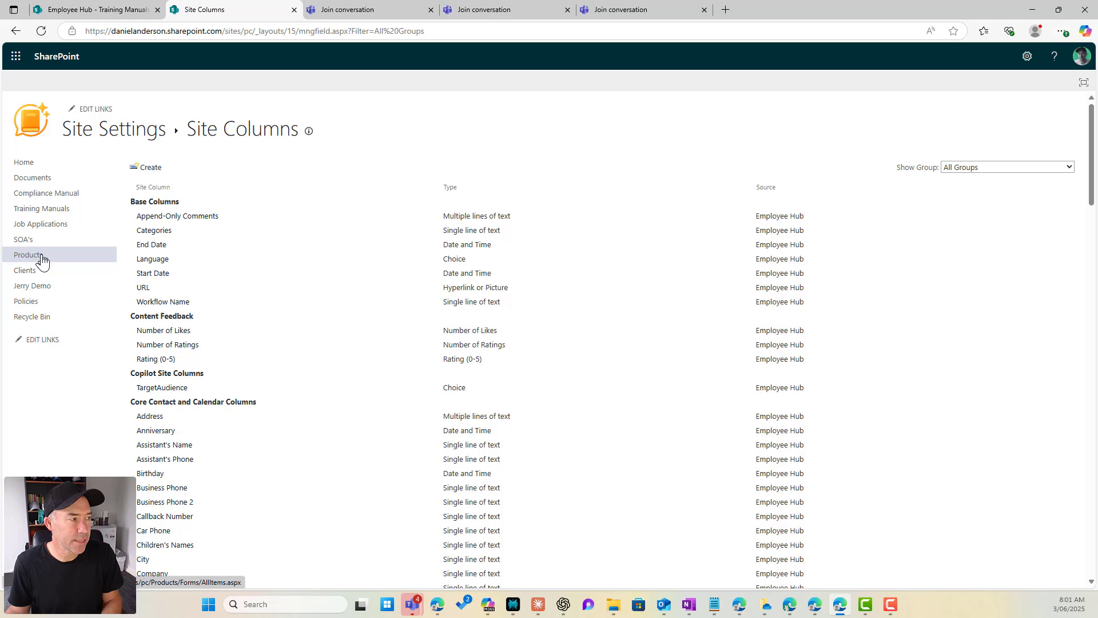
# Step: In Policies grid view, set Parts Requests September.xlsx's TargetAudience to Executives
pyautogui.click(34, 301)
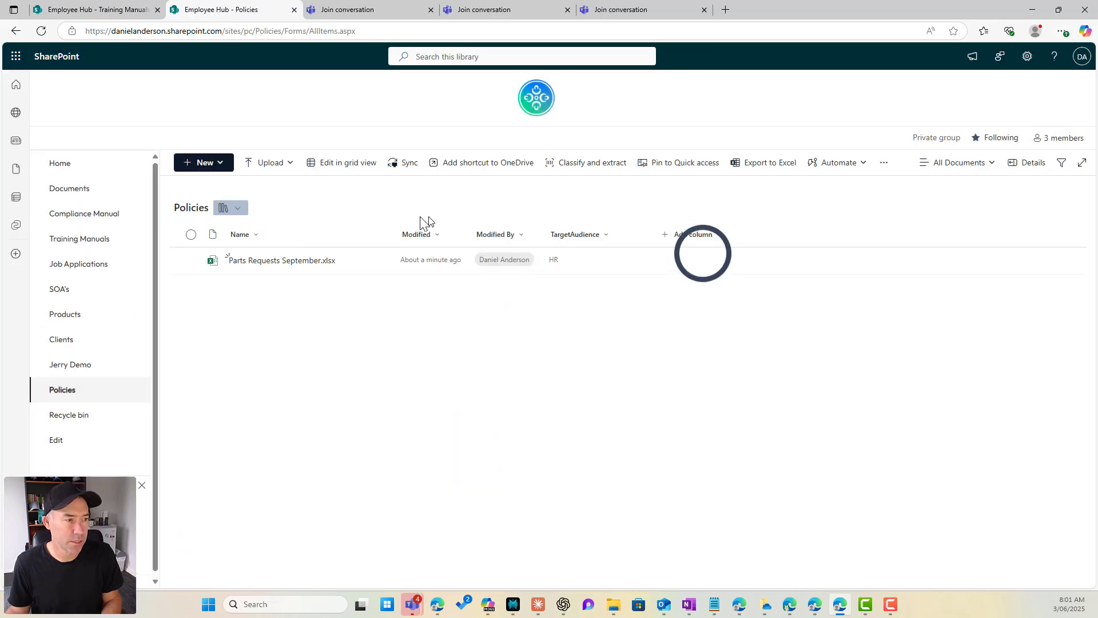
pyautogui.click(334, 170)
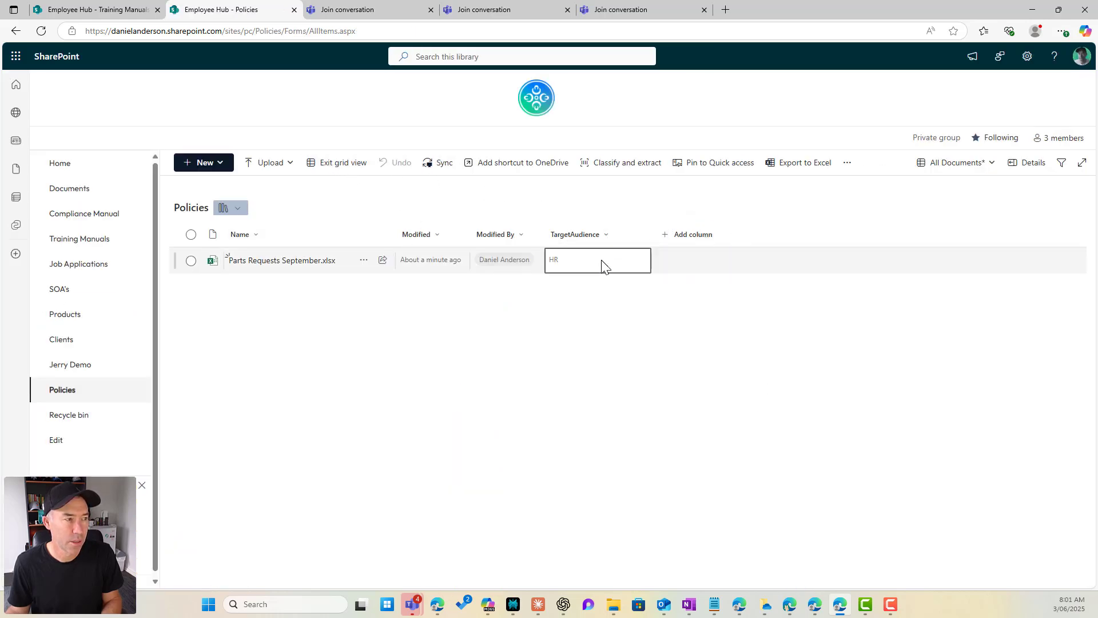
pyautogui.click(575, 262)
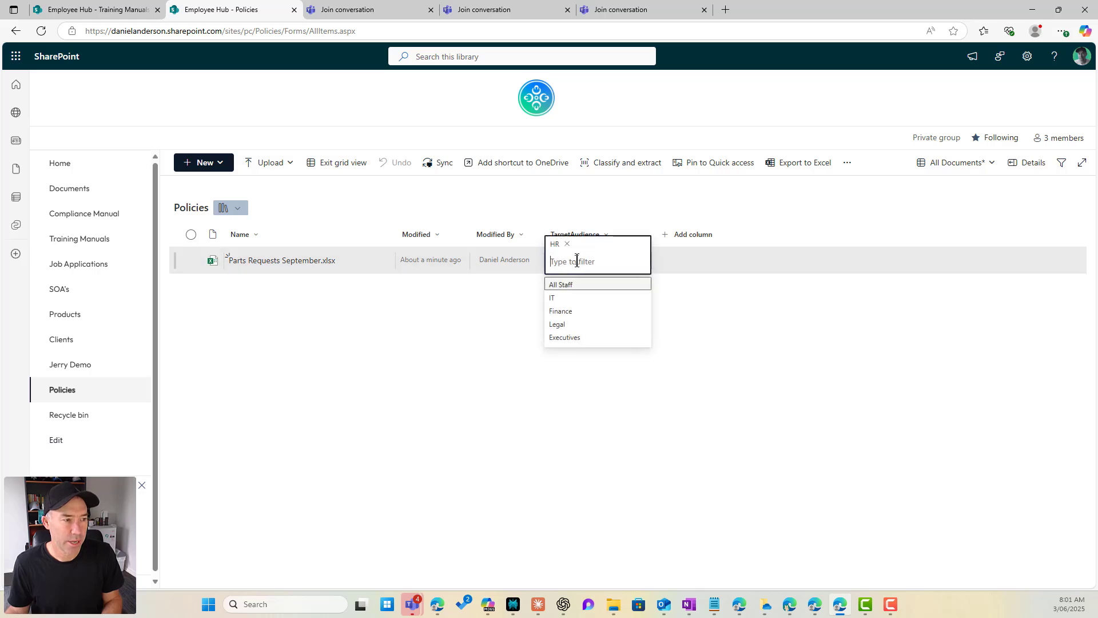
pyautogui.click(566, 339)
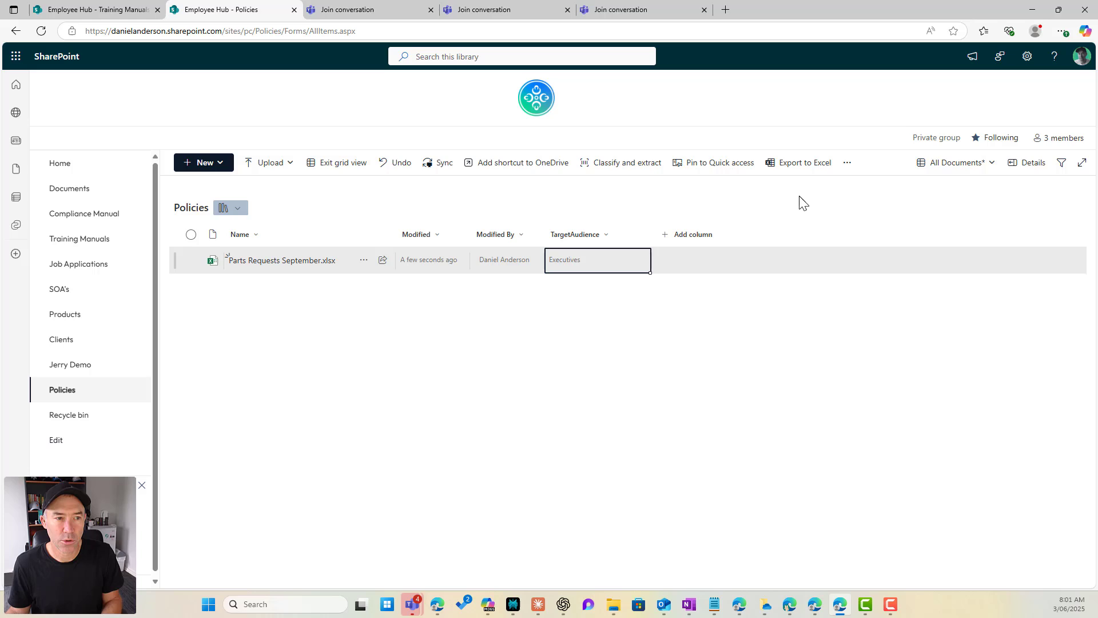
pyautogui.click(347, 164)
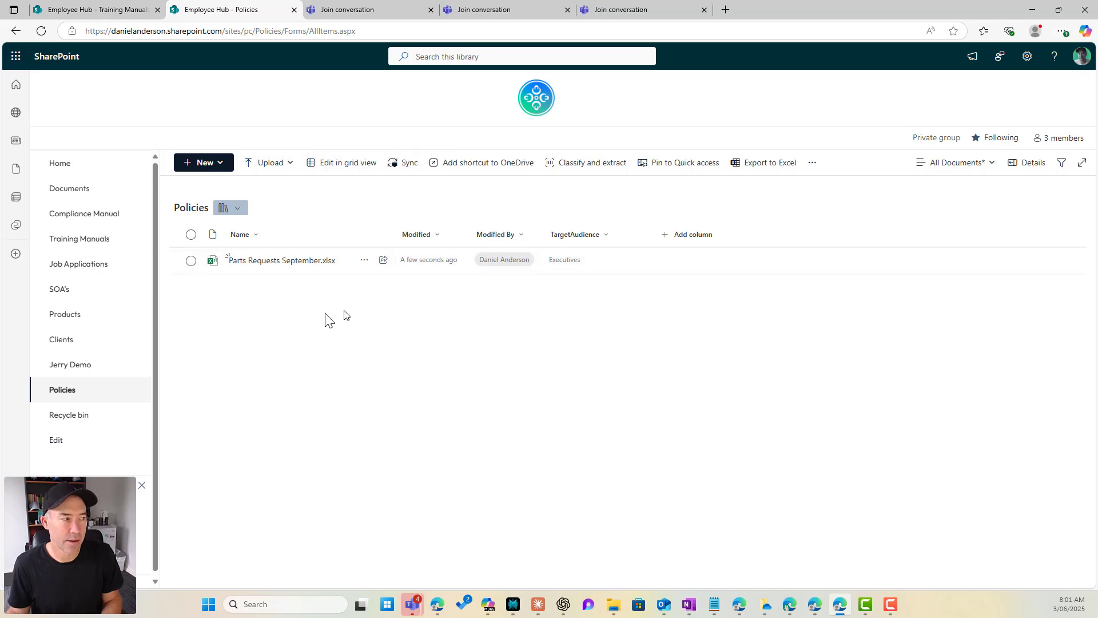
# Step: In Products grid view, set the first document's TargetAudience to Executives
pyautogui.click(71, 314)
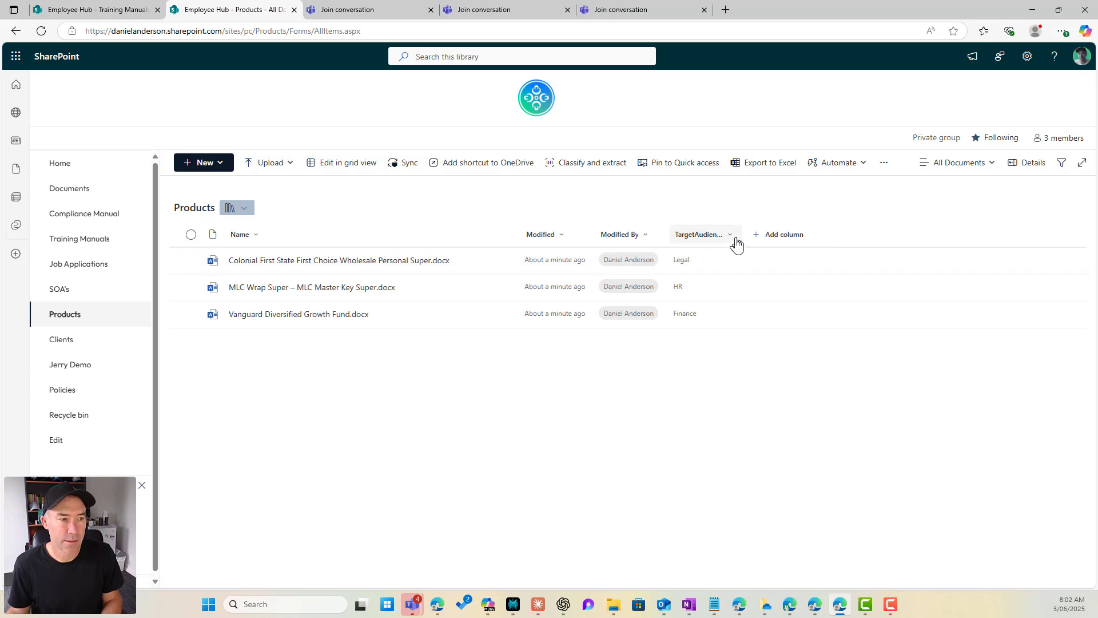
pyautogui.click(345, 164)
pyautogui.click(709, 265)
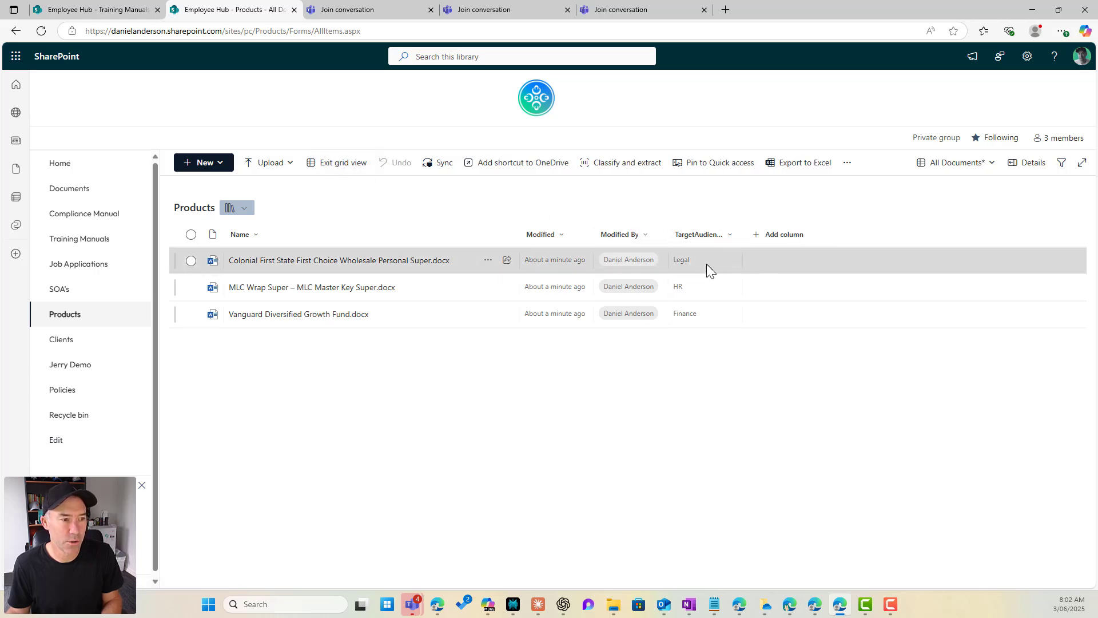
pyautogui.click(709, 264)
pyautogui.click(696, 339)
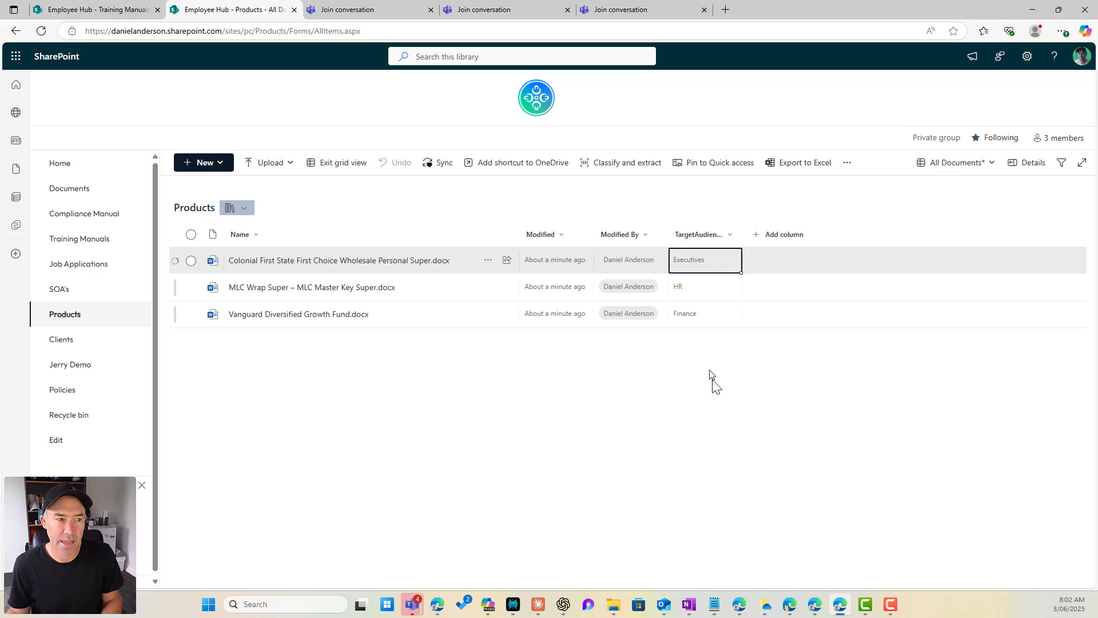
pyautogui.click(316, 165)
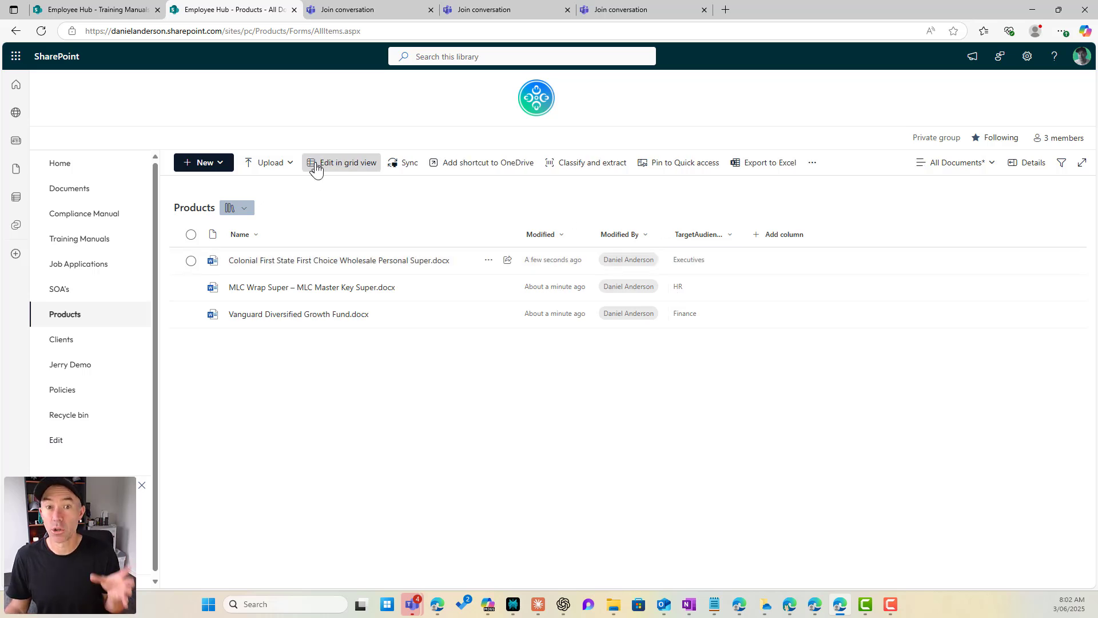